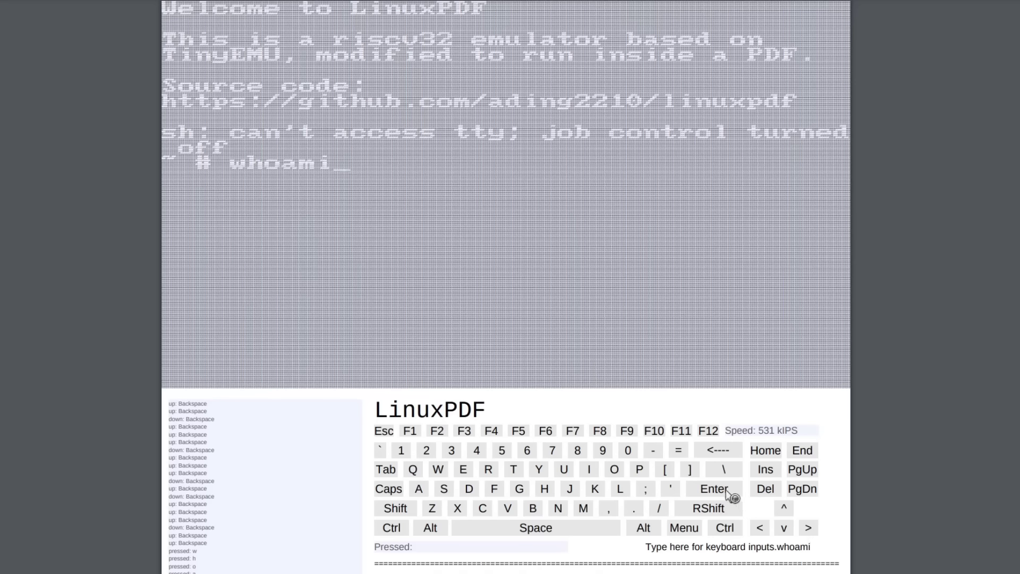
Run the whoami command already typed at the LinuxPDF shell prompt
click(731, 493)
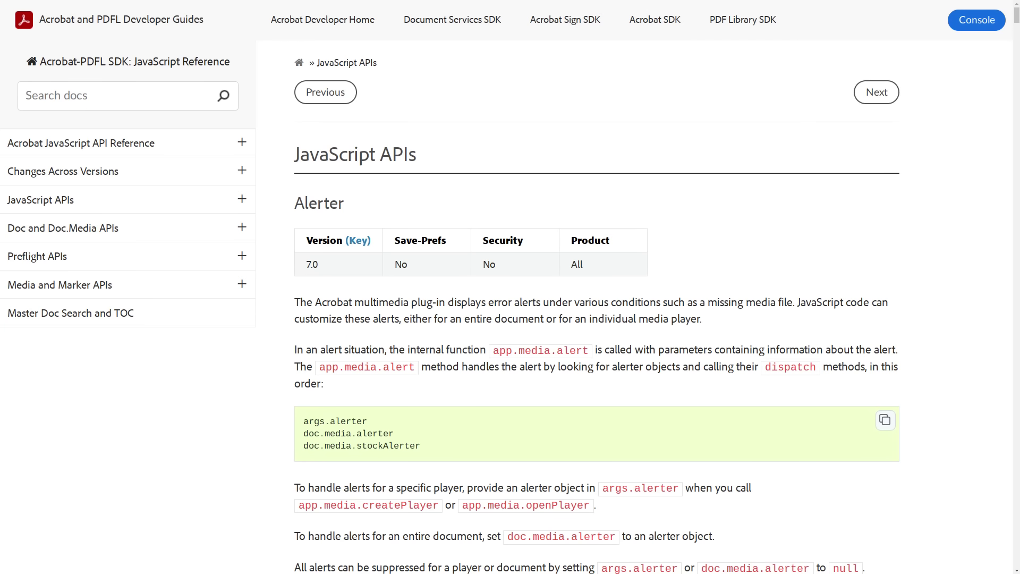
Scroll the Acrobat JavaScript API reference from Alerter down to the Net.HTTP methods section
scroll(597, 307, down, 15)
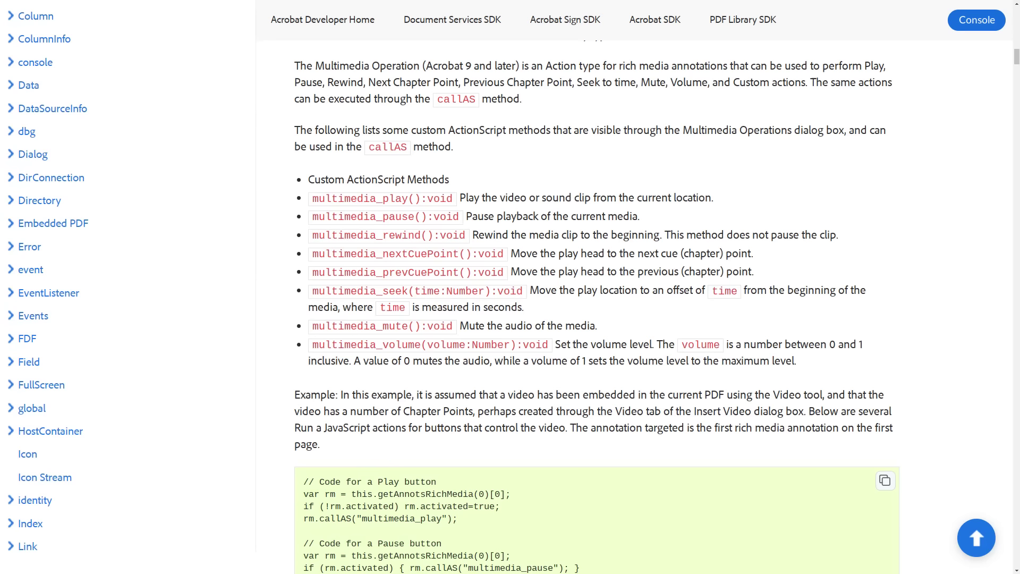
scroll(597, 307, down, 10)
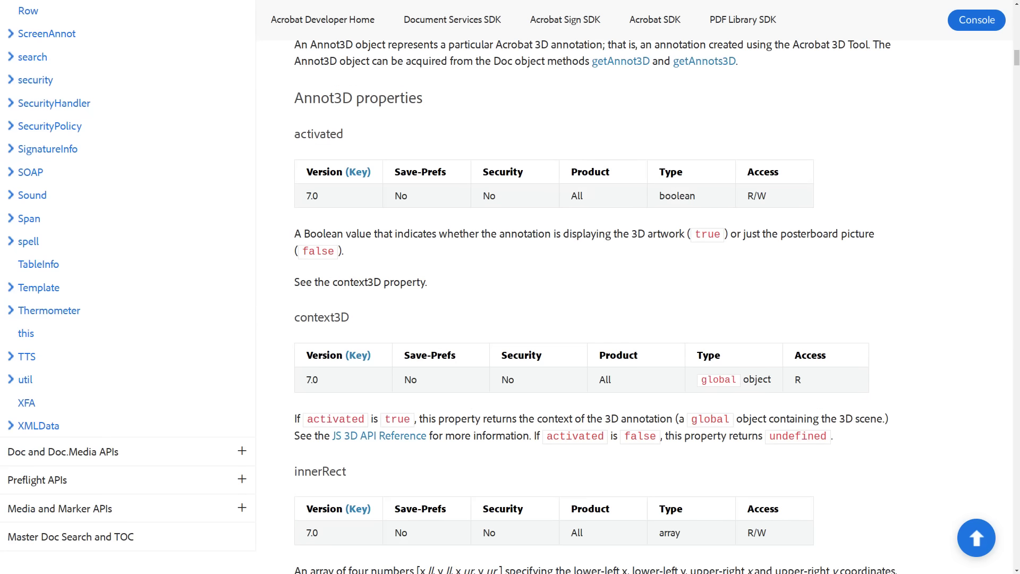
scroll(597, 307, down, 15)
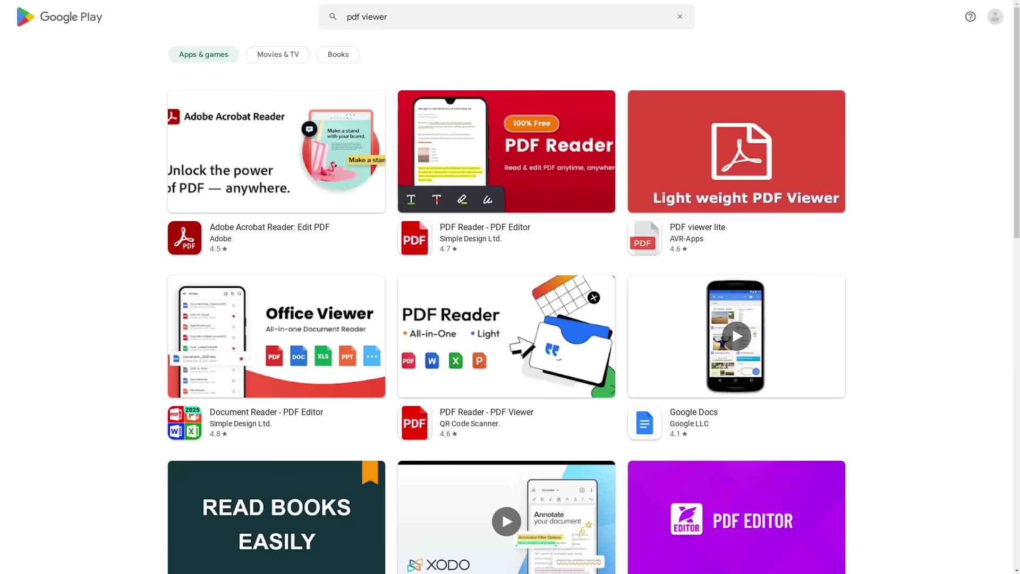
Scroll through the Google Play 'pdf viewer' results to see more PDF reader apps
scroll(506, 319, down, 1)
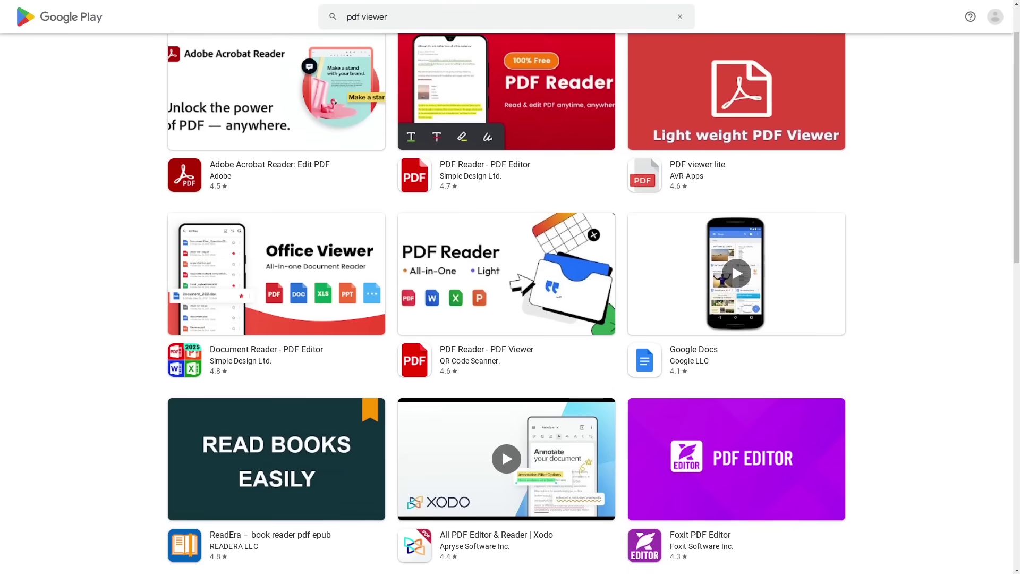
scroll(506, 319, down, 1)
scroll(737, 212, down, 4)
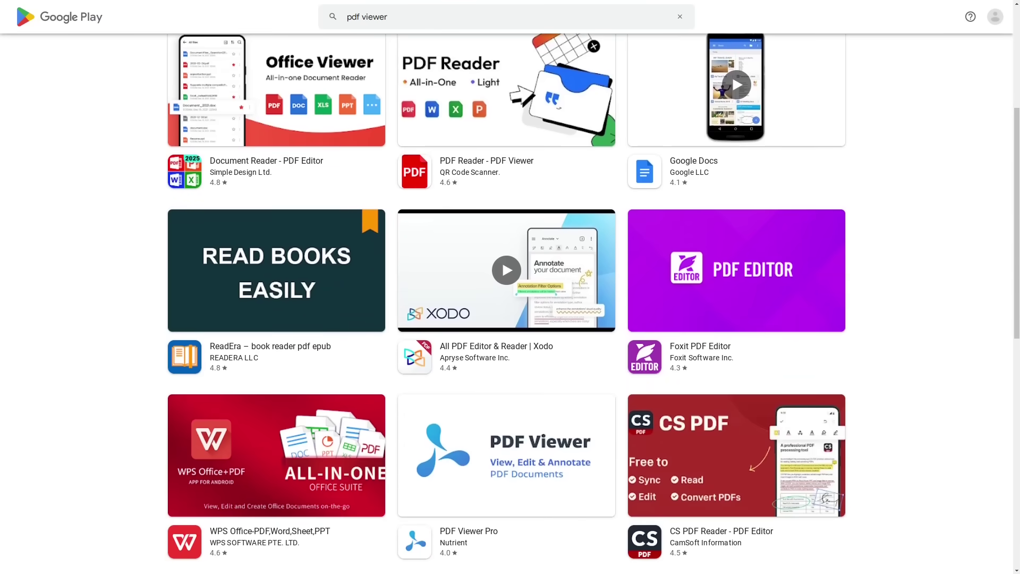
scroll(506, 318, down, 5)
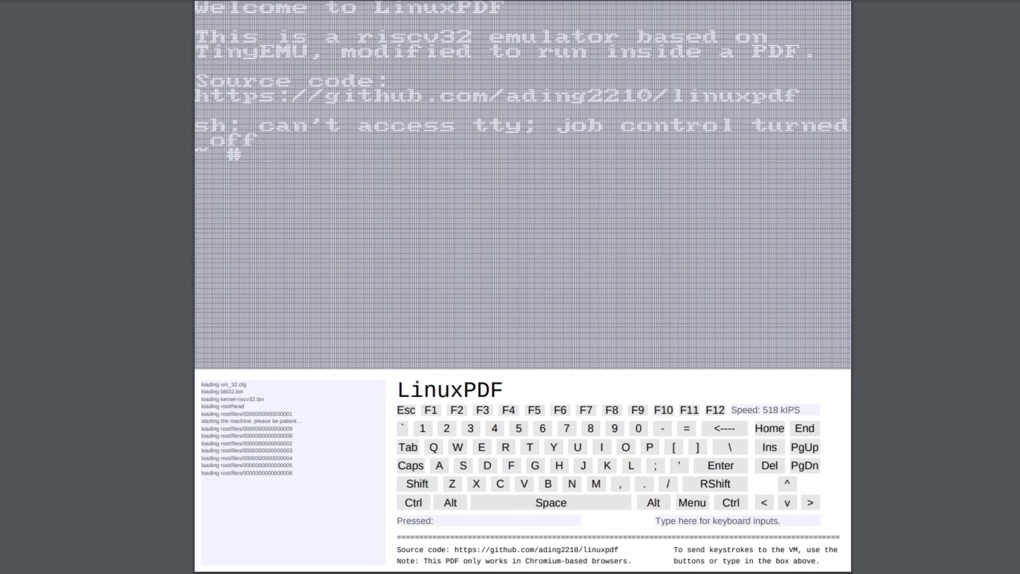
Run ls in the empty home directory, then focus the keyboard input box
click(631, 466)
click(463, 466)
click(720, 465)
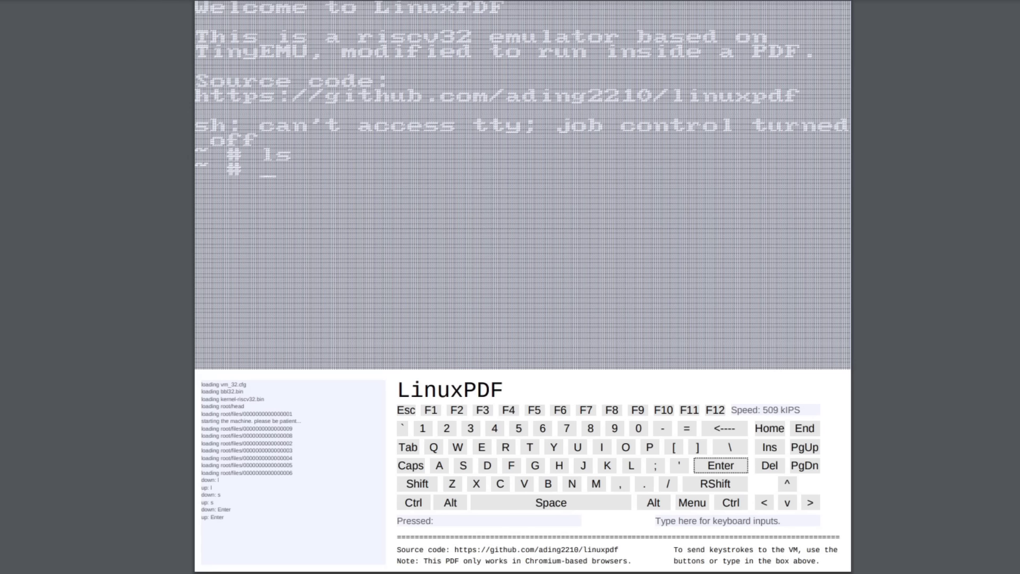
click(782, 521)
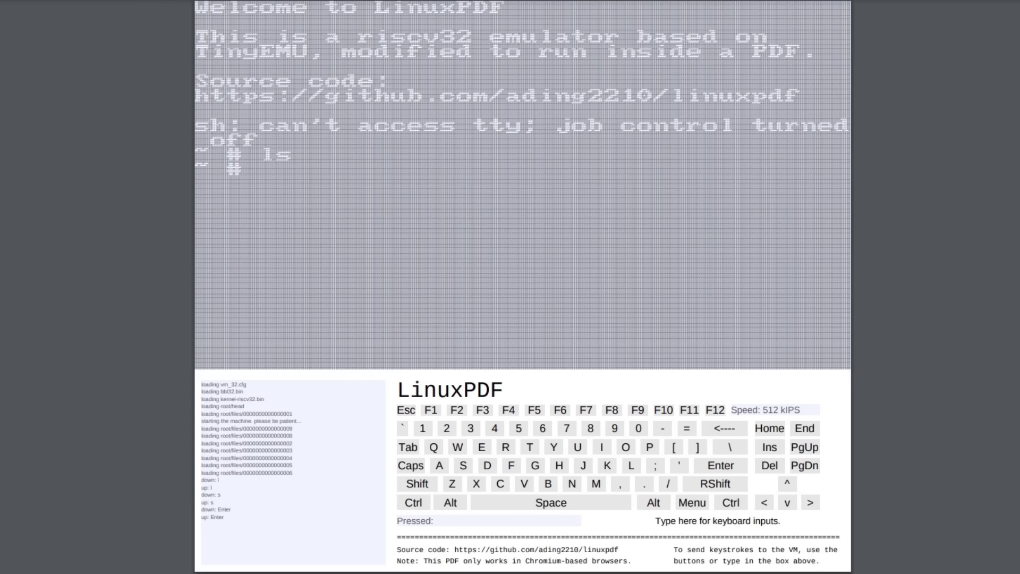
Run 'cd ..' to move from the home directory to the root, giving a / # prompt
text(cd ..)
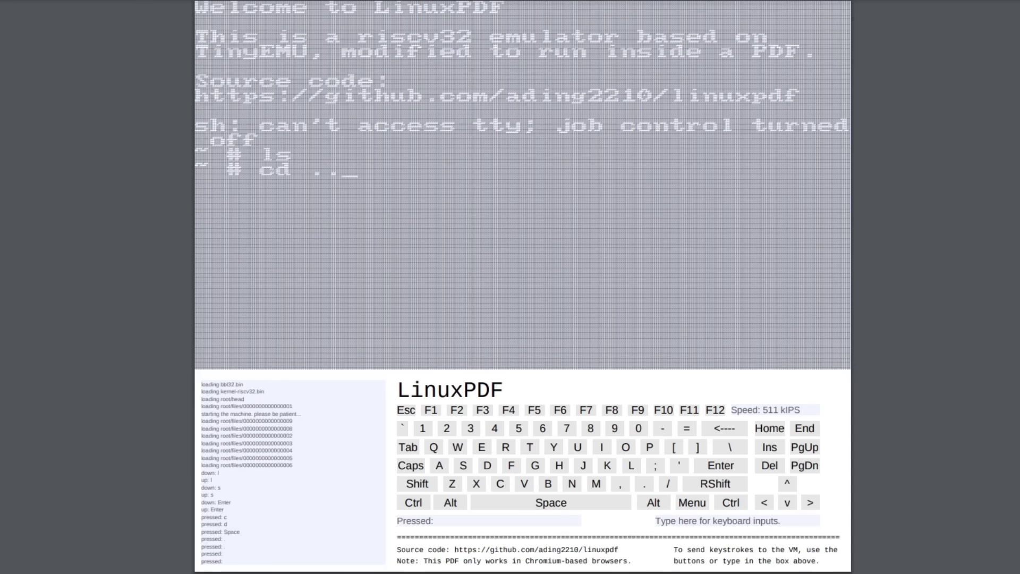
key(Return)
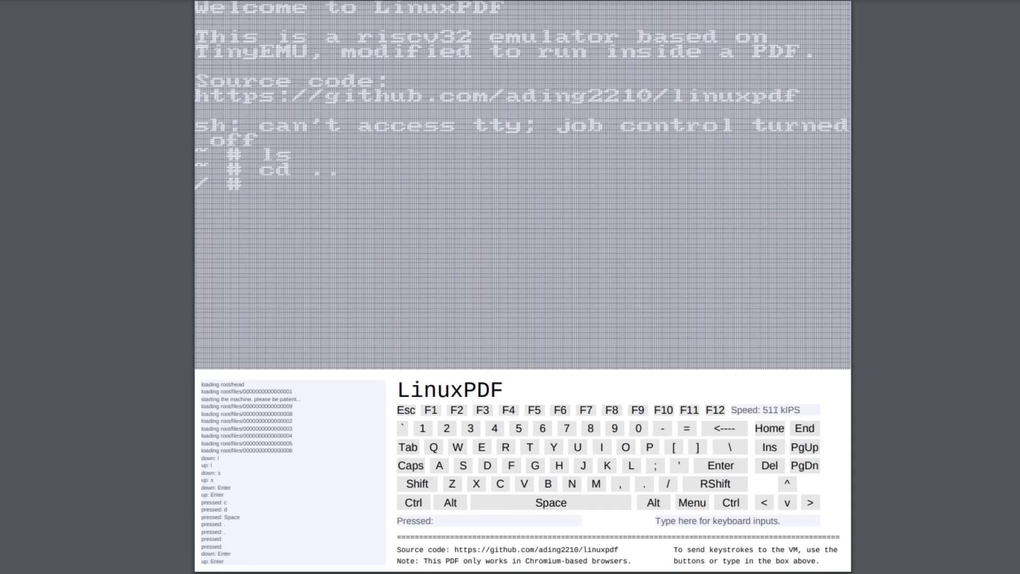
Run ls at the root directory to list bin, etc, lib, usr, var and other folders
click(780, 521)
text(ls)
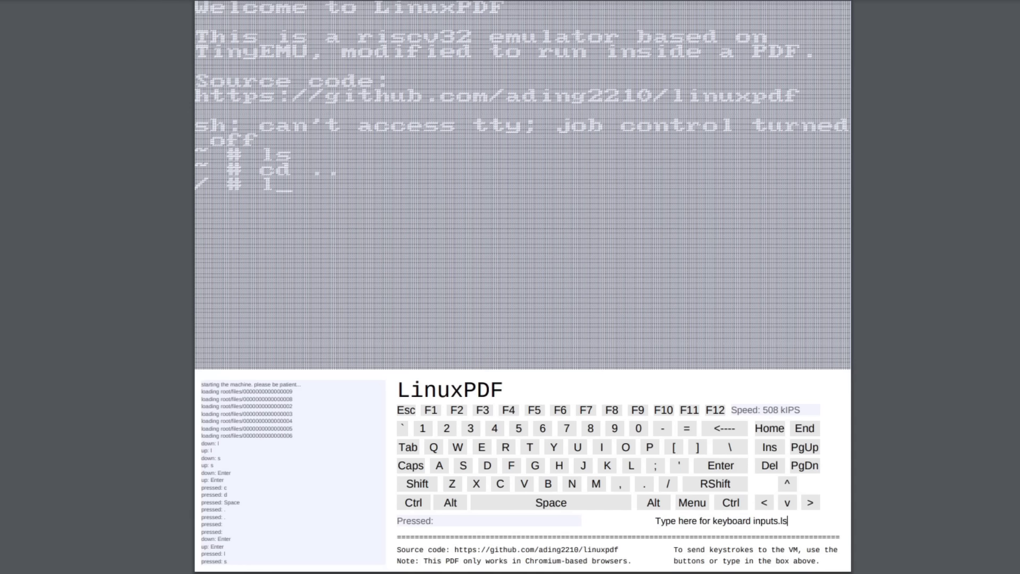
key(Return)
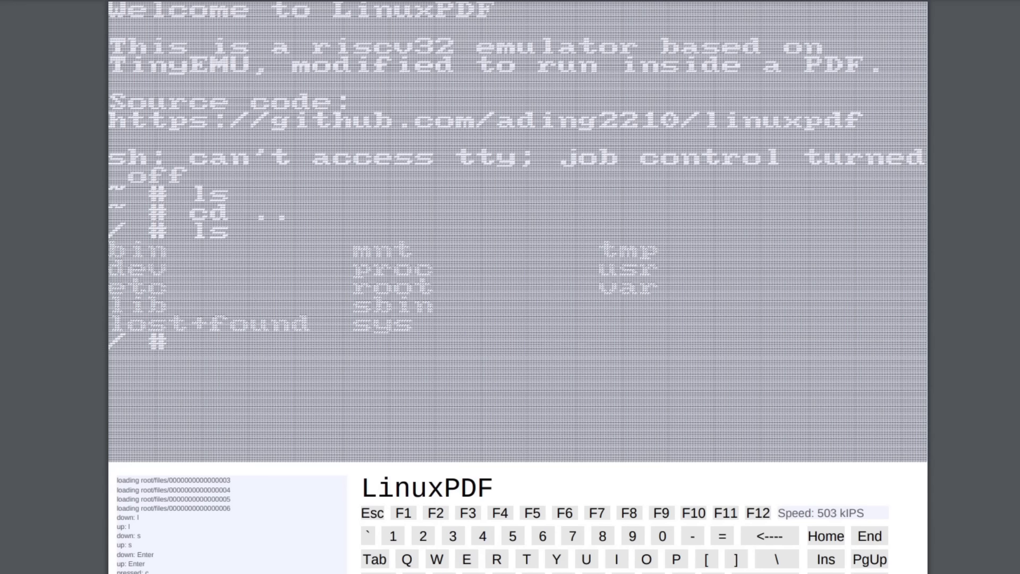
Change into the /etc directory with 'cd /etc' and start typing the next command
text(cd )
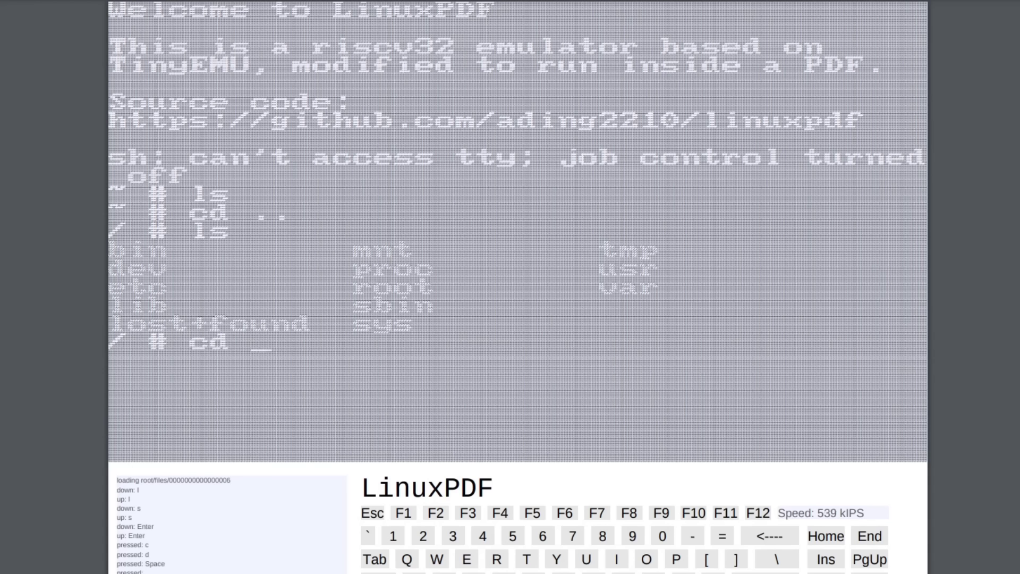
text(/etc)
key(Return)
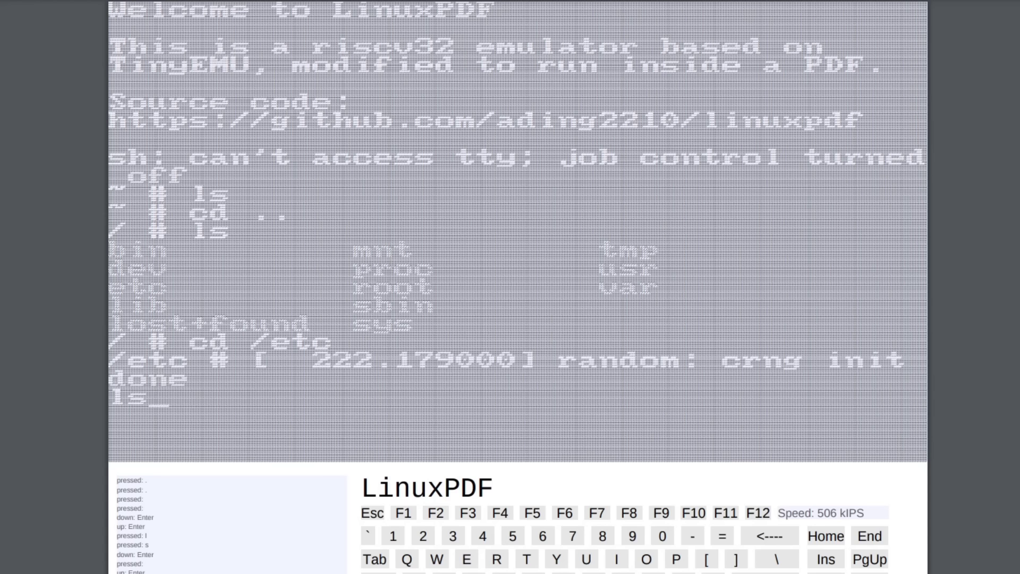
text(cd)
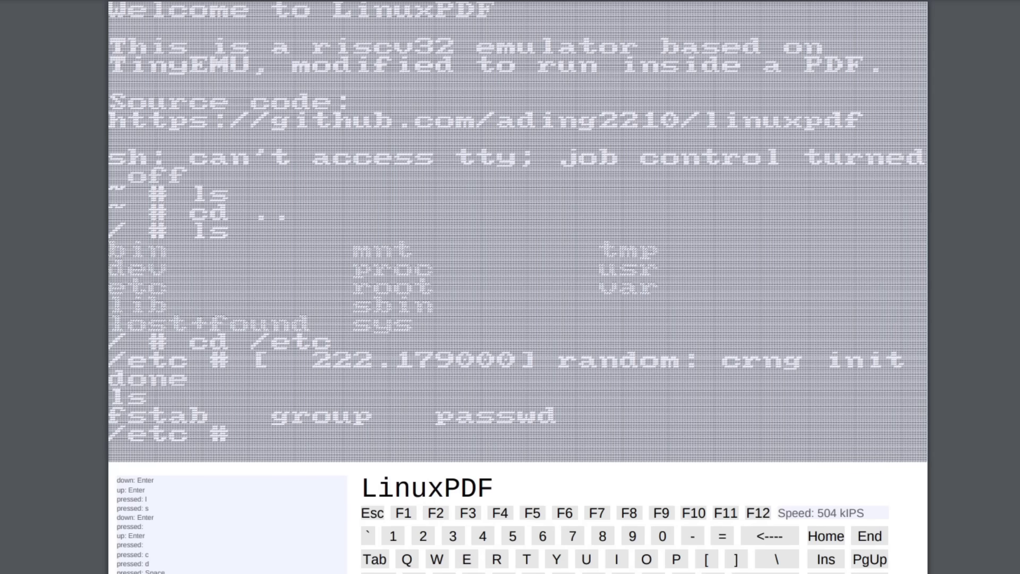
Run df -h, showing /dev/root at 1.0G with 1021.4M available
text(hj)
key(ctrl+minus)
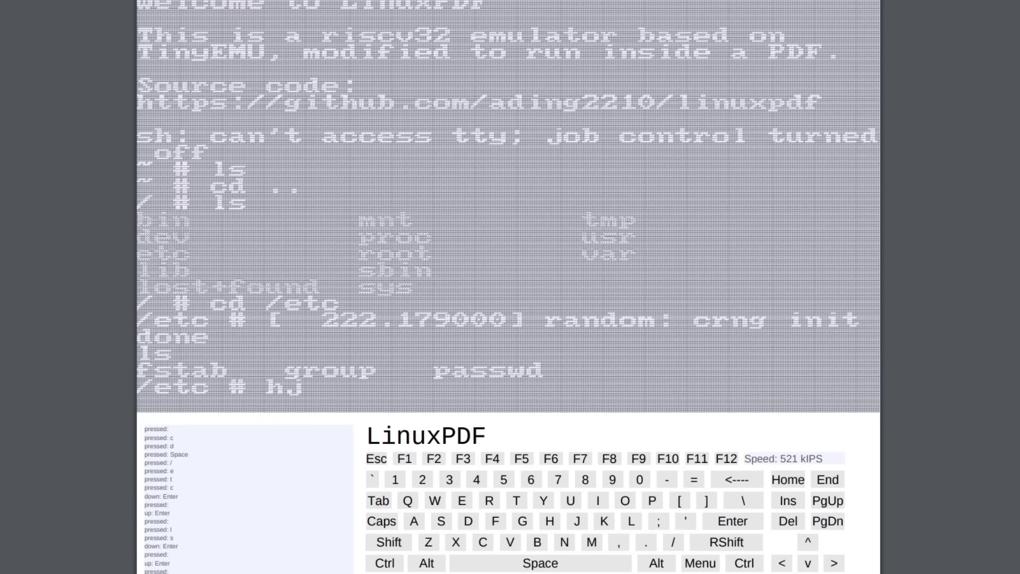
key(BackSpace)
key(BackSpace)
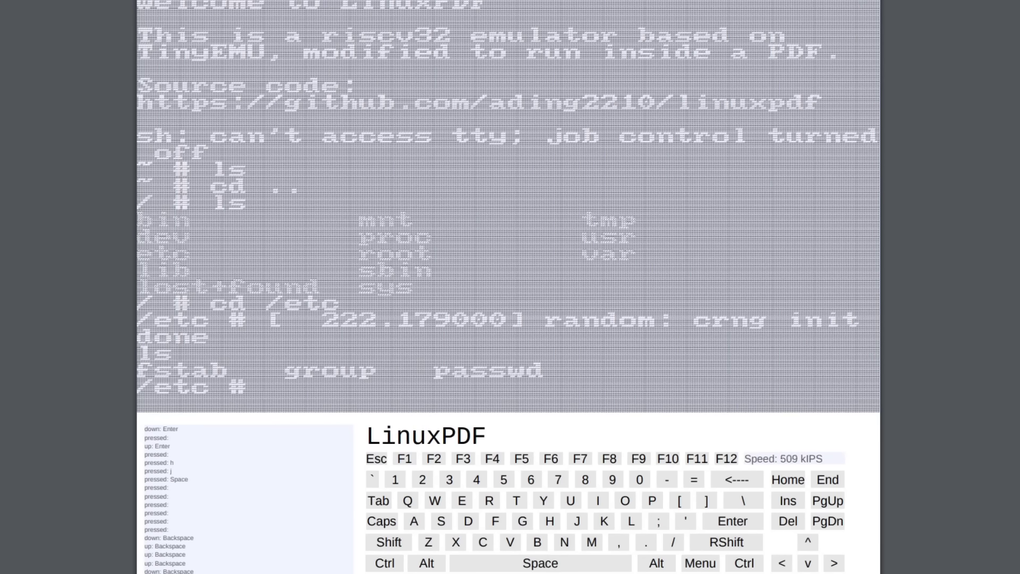
text(df )
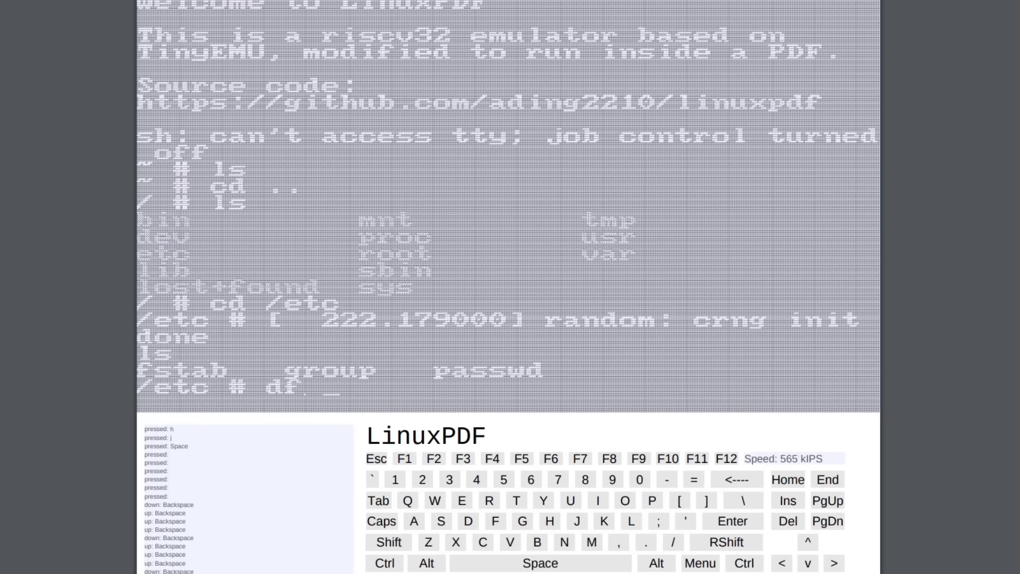
text(-h)
click(733, 522)
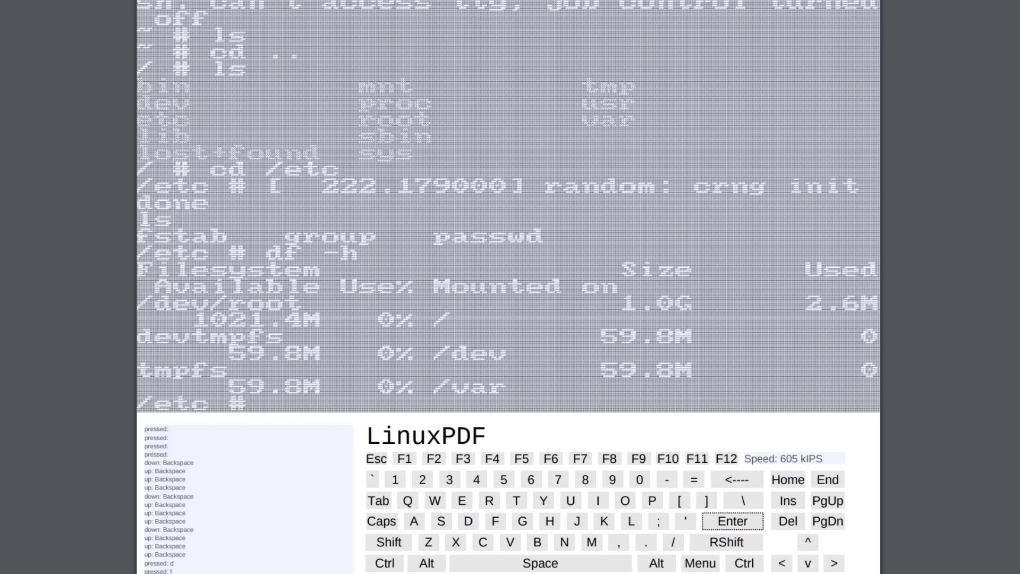
click(784, 458)
Run 'dd if=/dev/urandom of=randomwrite bs=1k count=900' to write 900 random 1k blocks
text(dd )
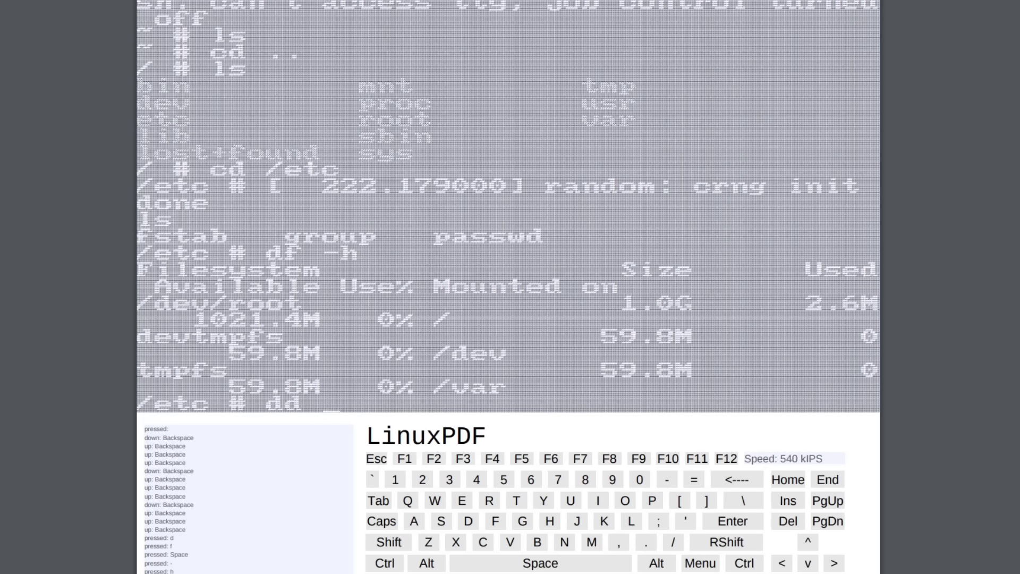
text(if=)
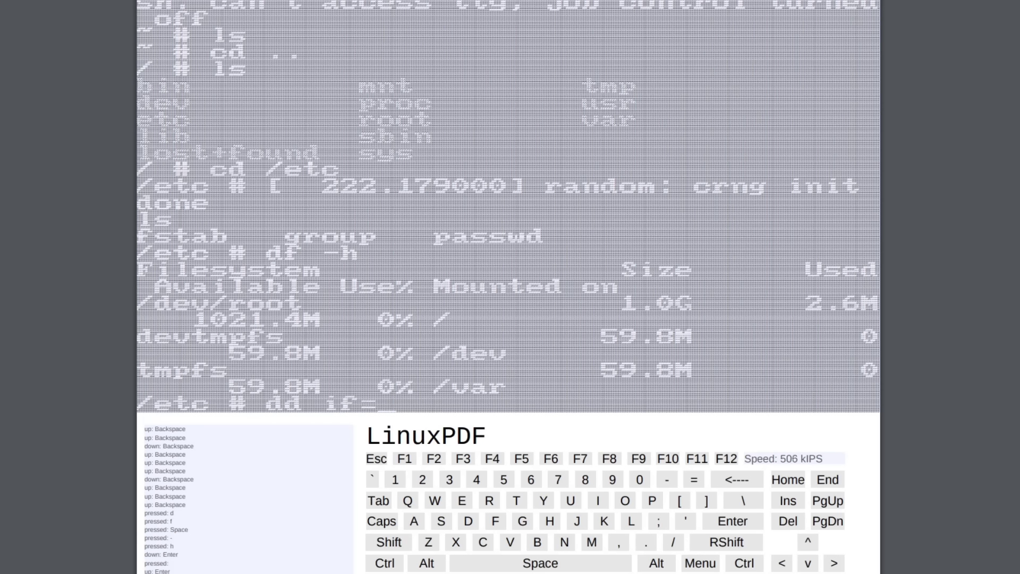
text(/dev/)
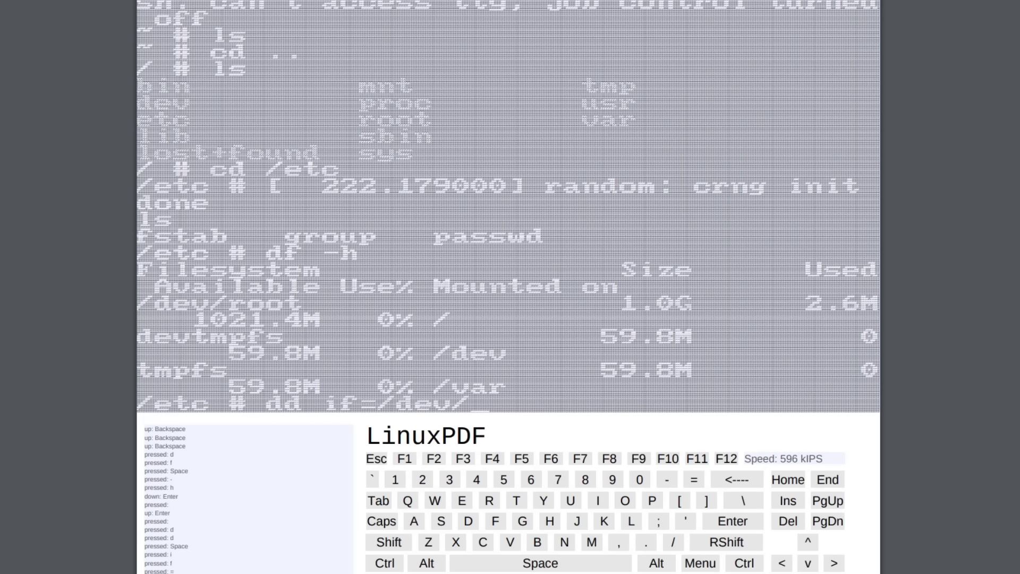
text(urandom)
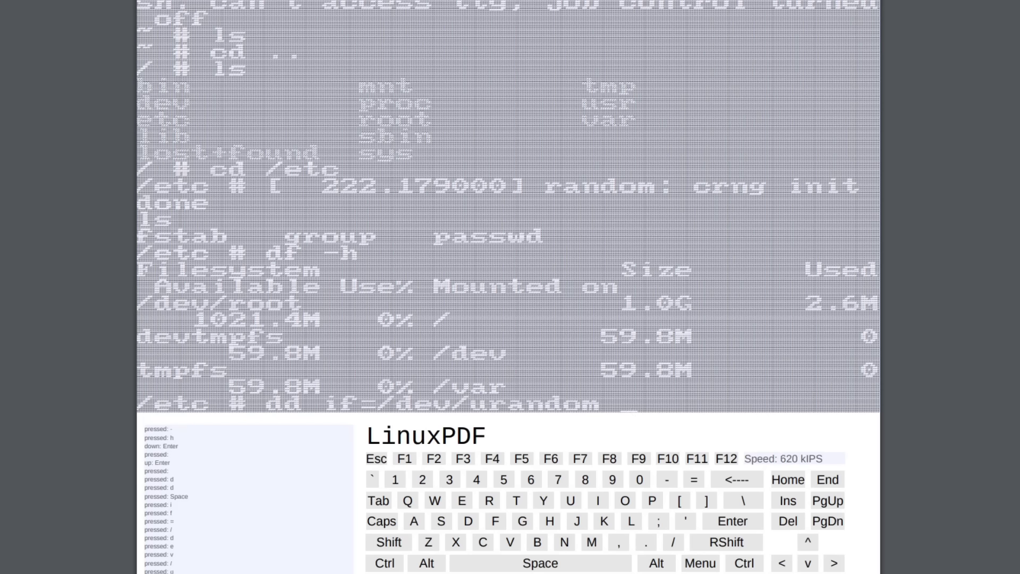
text( of=ran)
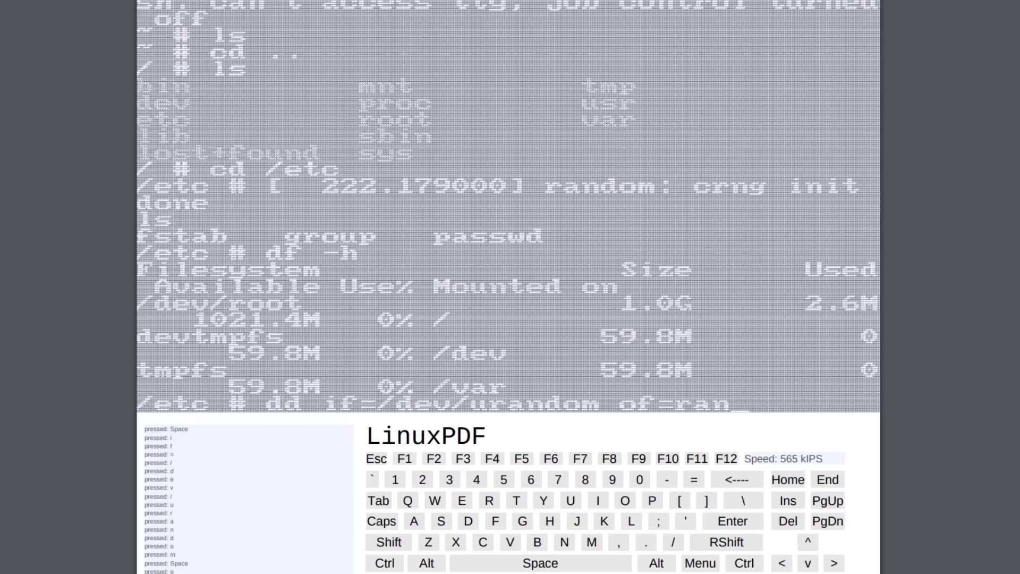
text(domwrite)
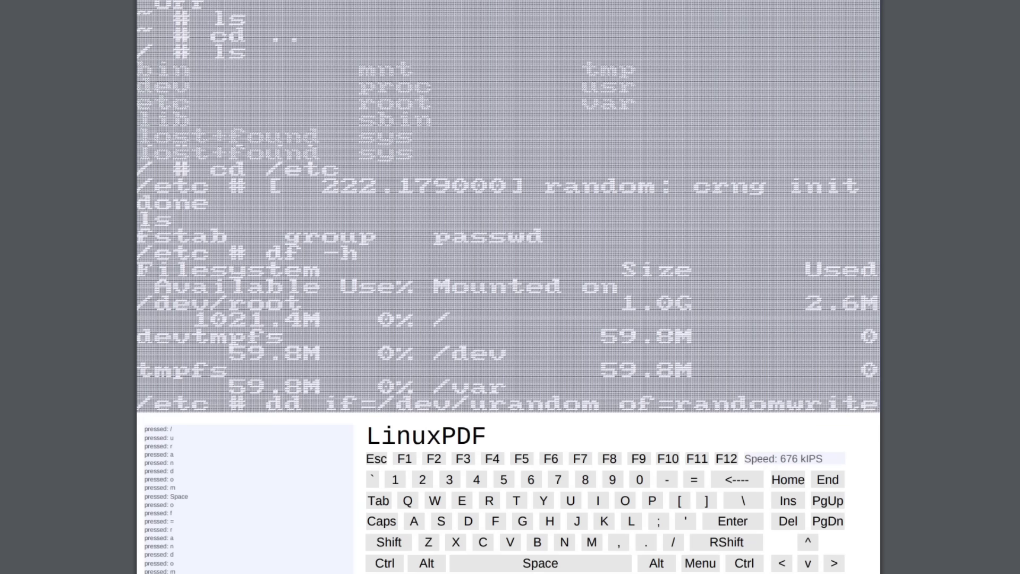
text( bs=)
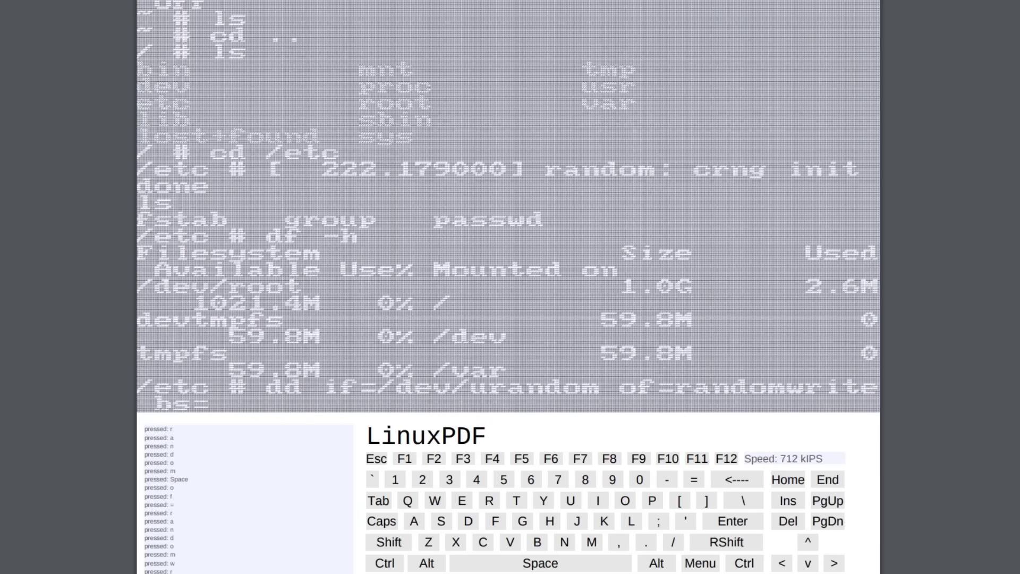
text(1k)
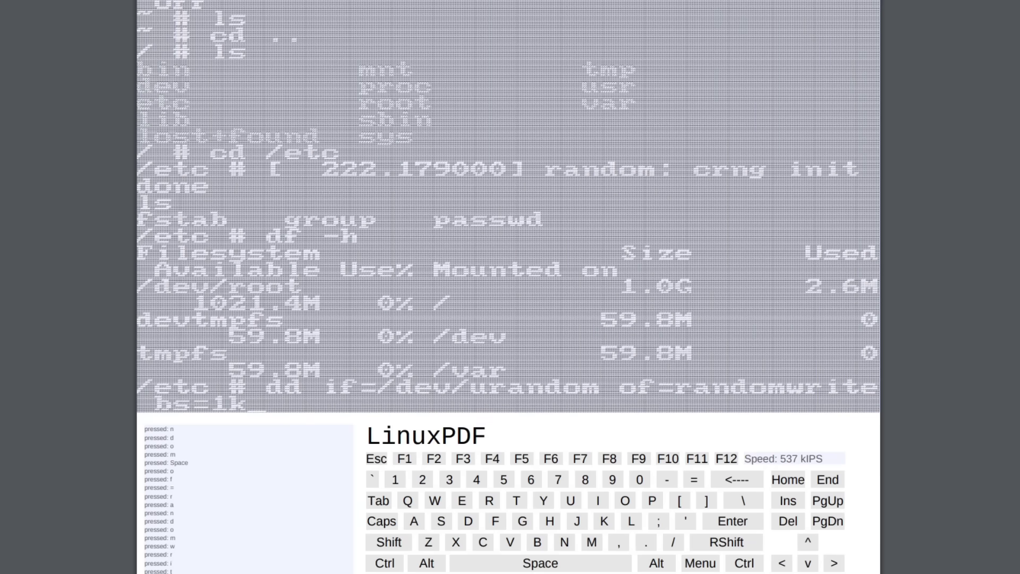
text( count=)
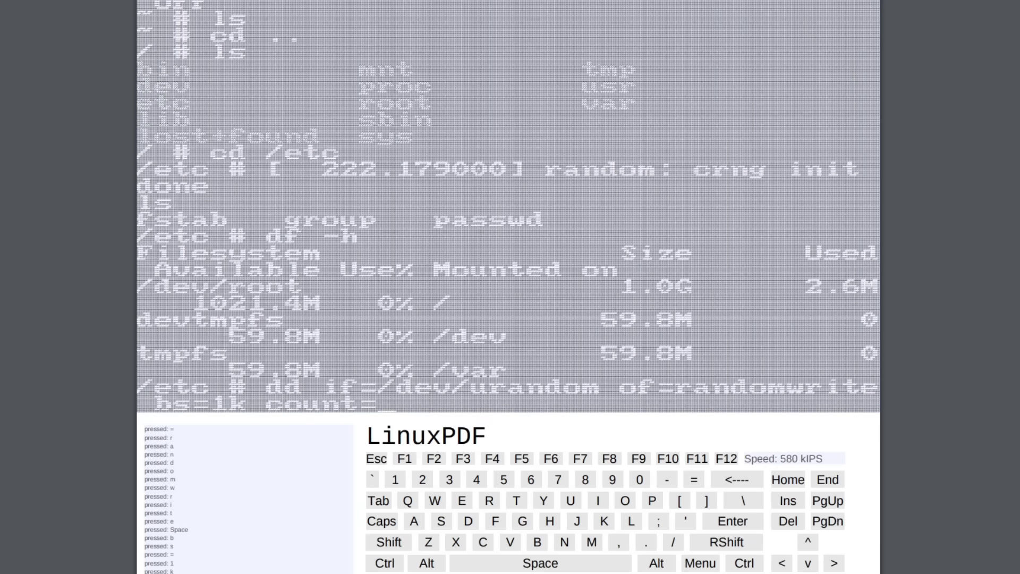
text(900)
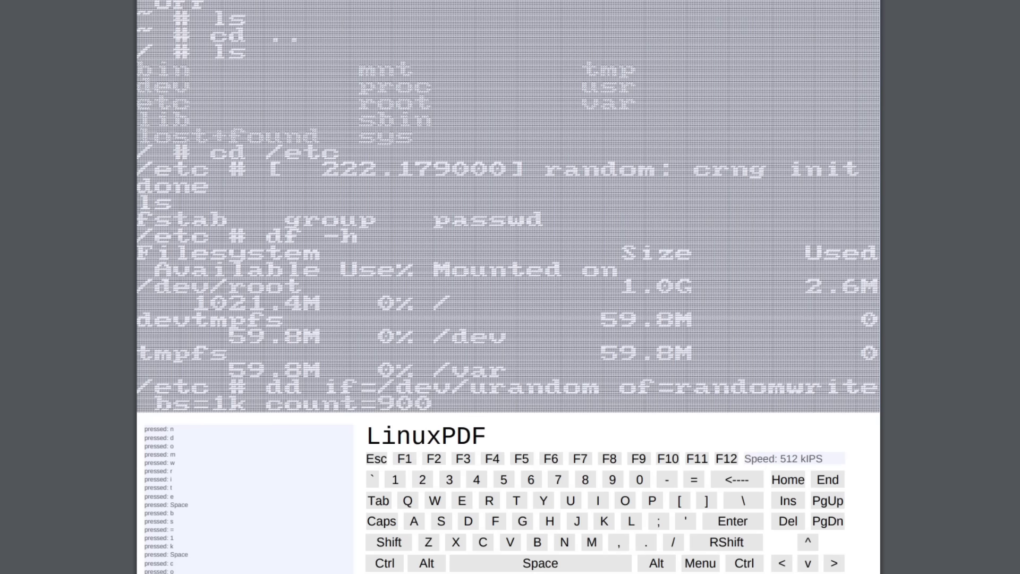
click(733, 521)
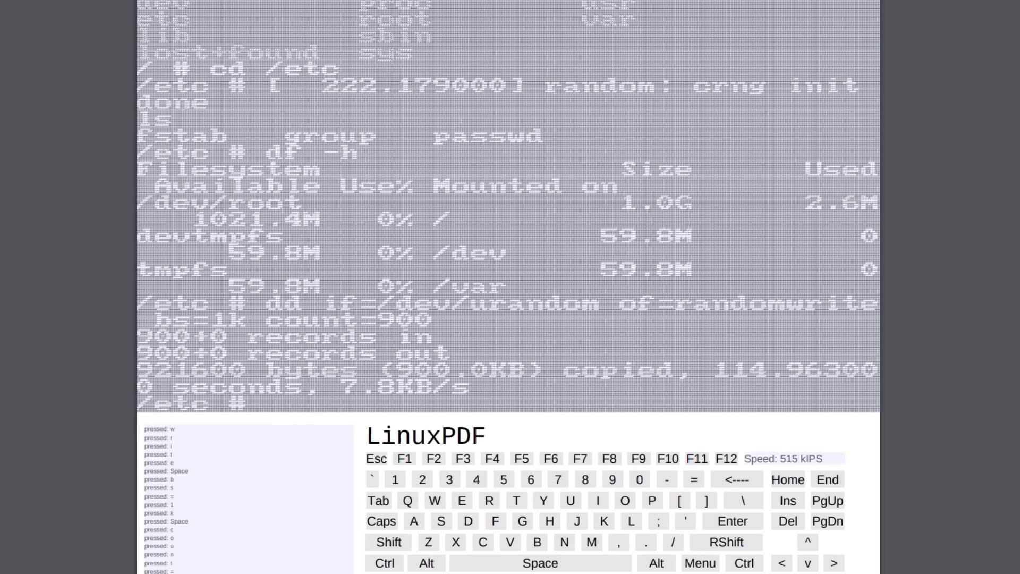
List /etc again to confirm randomwrite sits beside fstab, group and passwd
text(ls)
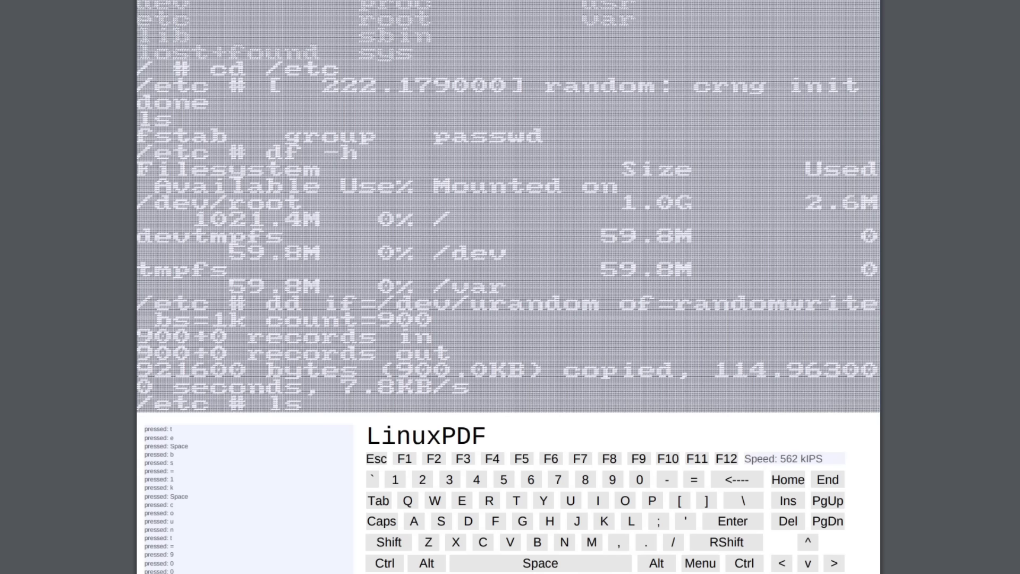
click(733, 521)
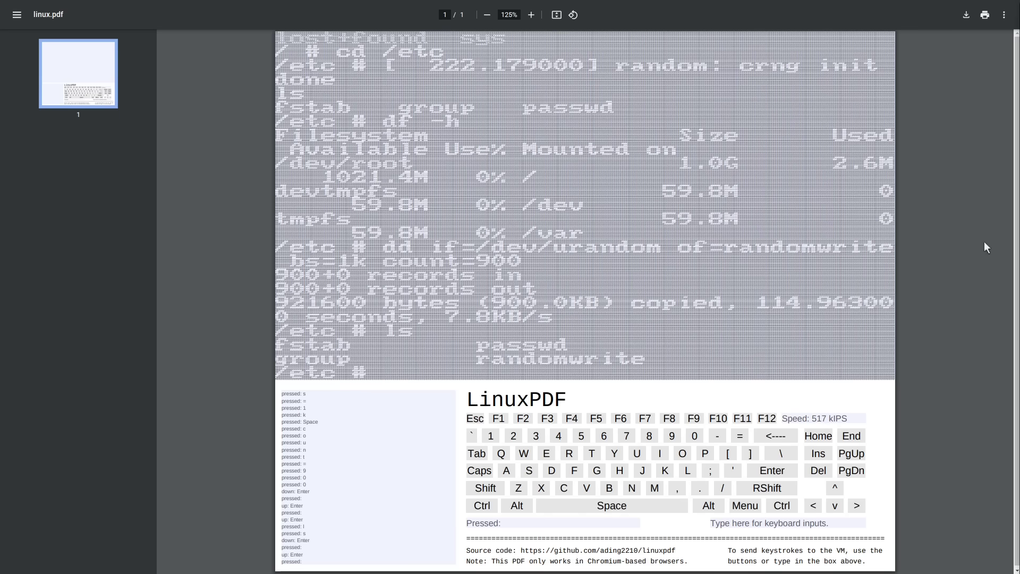
Go back to the linuxpdf GitHub repository and open the build.sh script
key(alt+Left)
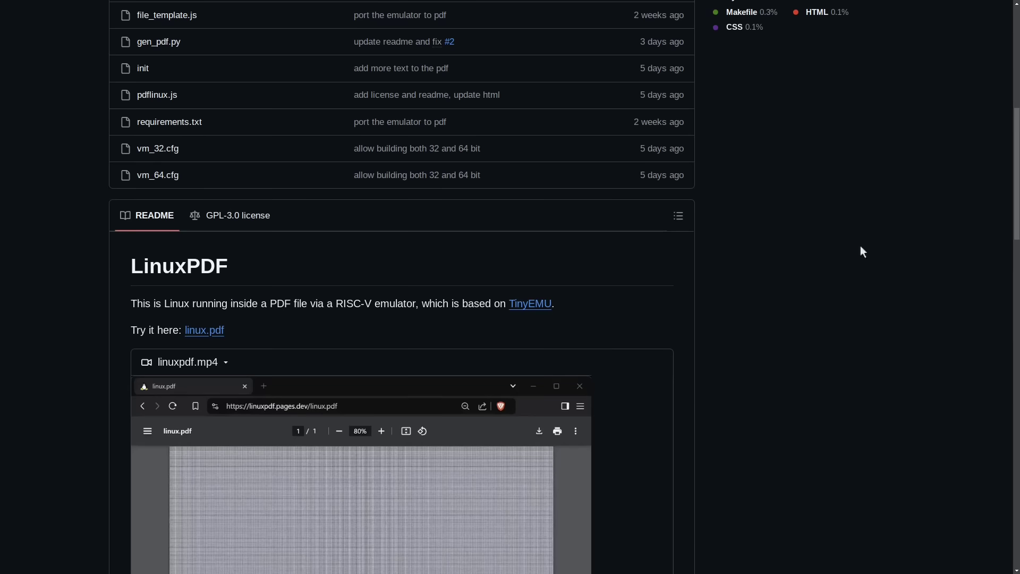
scroll(683, 308, up, 6)
scroll(677, 336, down, 2)
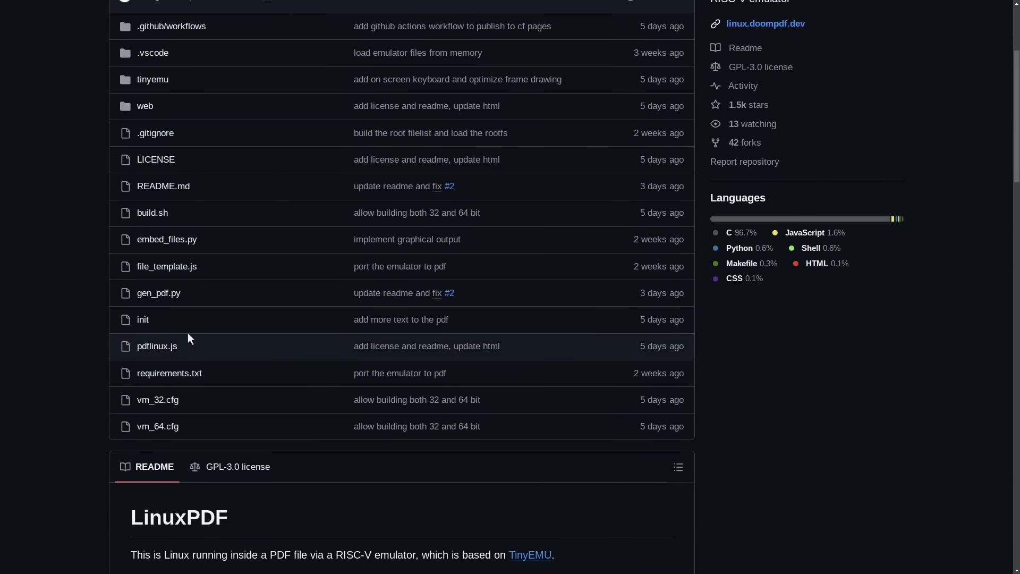
scroll(218, 334, up, 1)
click(153, 276)
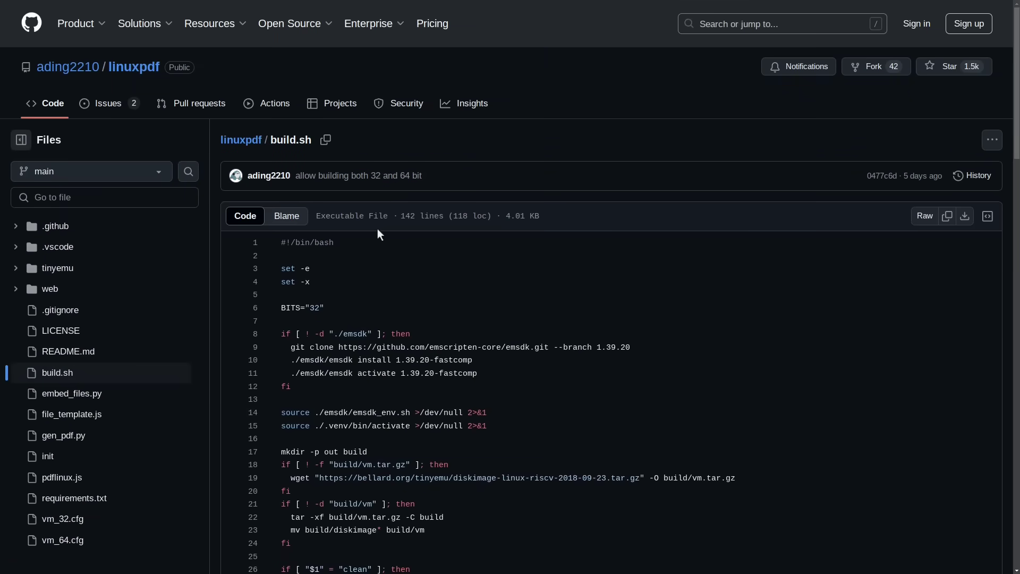
Read build.sh, highlighting the BITS value on line 6 and the download_filename assignment on line 42
scroll(407, 402, down, 15)
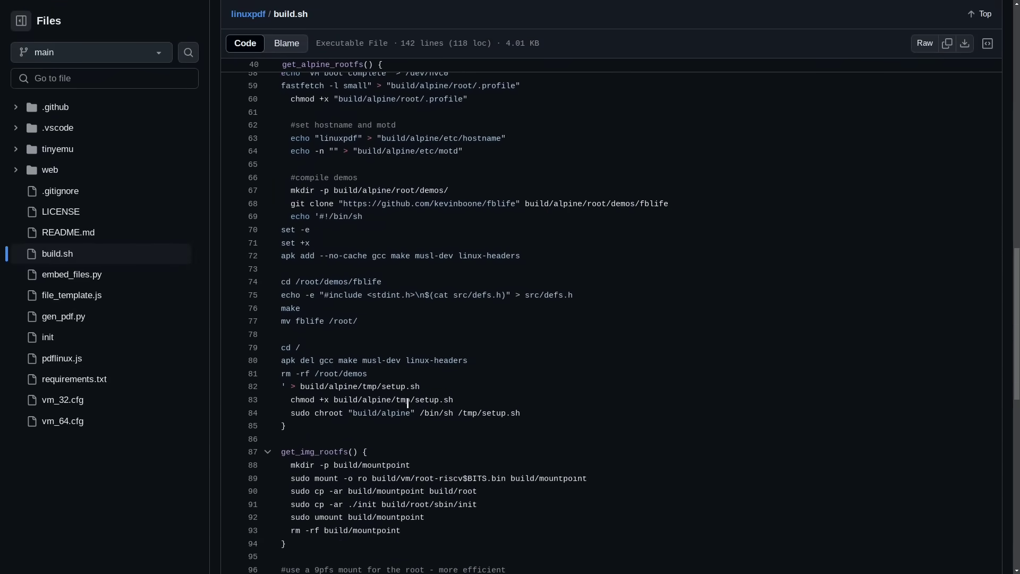
scroll(407, 402, down, 2)
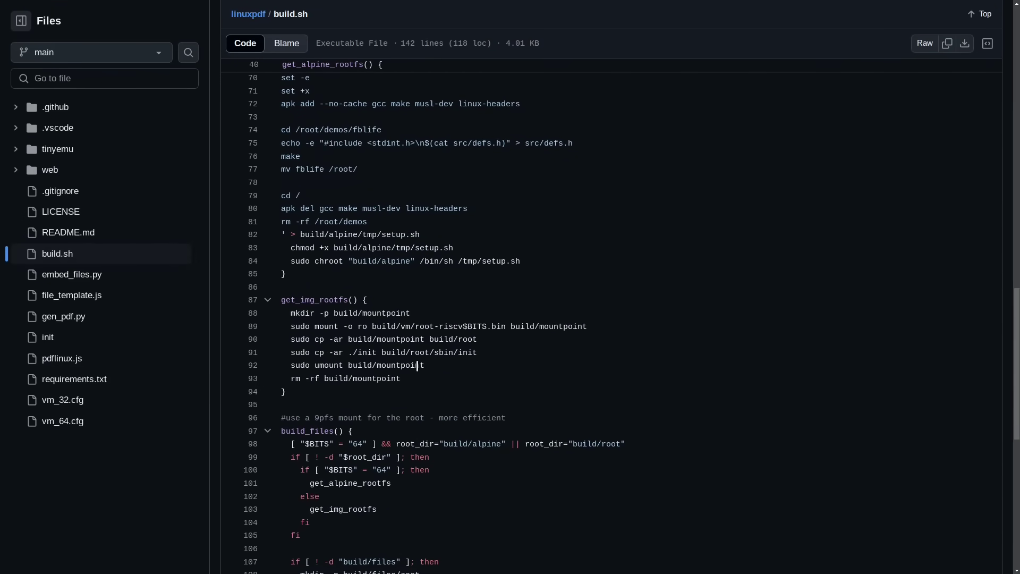
scroll(419, 372, up, 20)
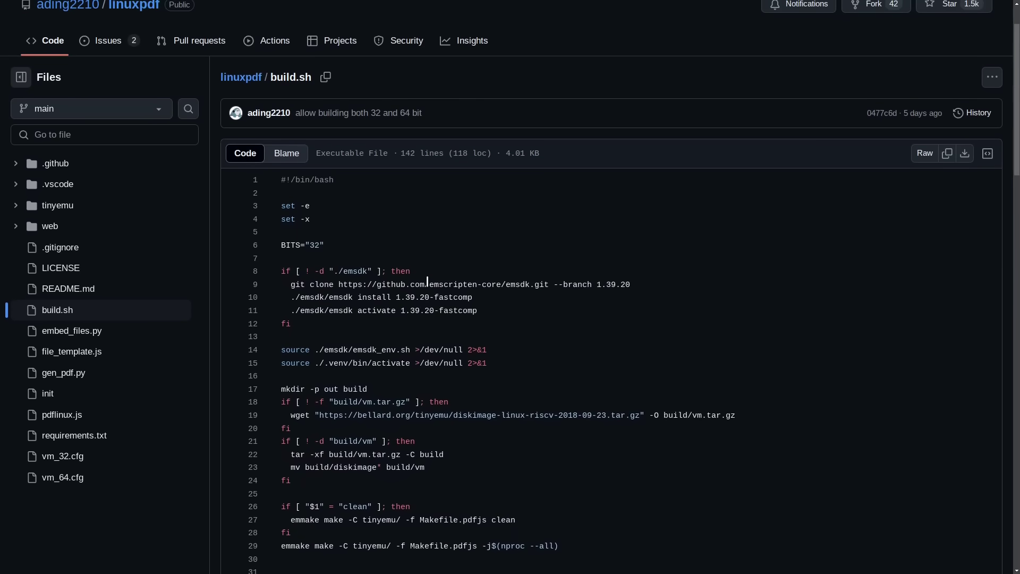
drag(310, 245, 316, 245)
click(316, 245)
scroll(576, 288, down, 1)
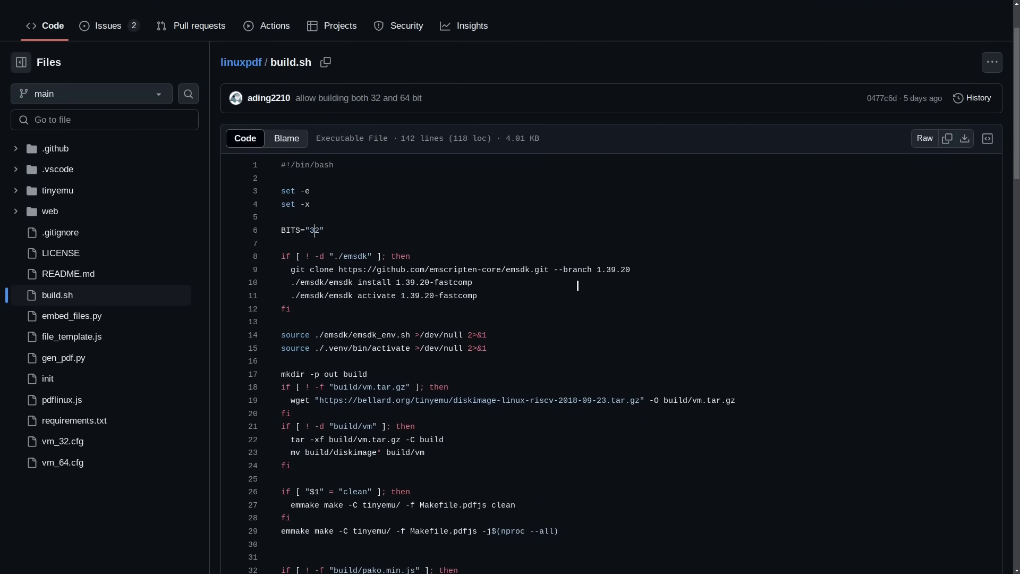
scroll(558, 223, down, 2)
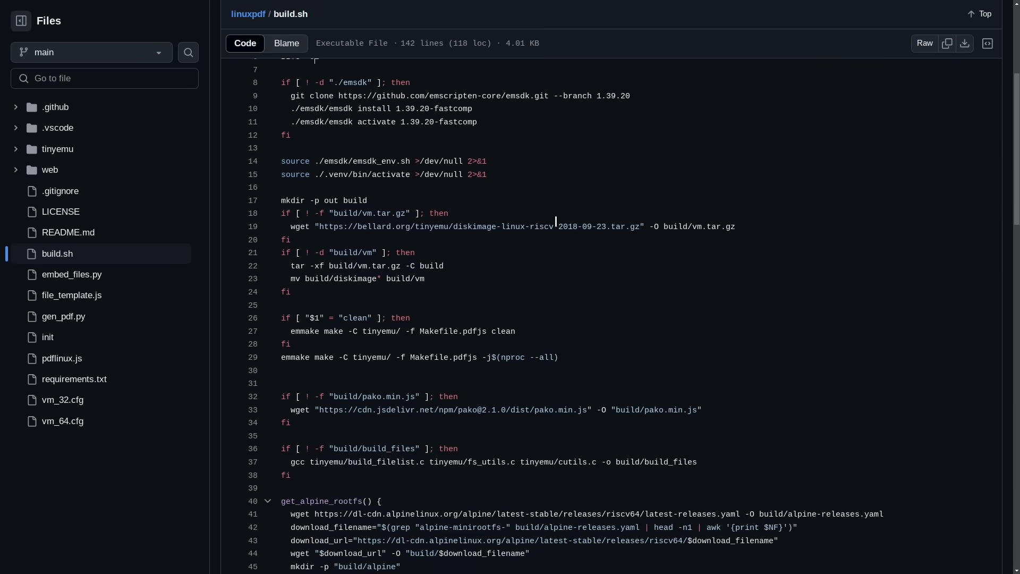
scroll(529, 291, down, 2)
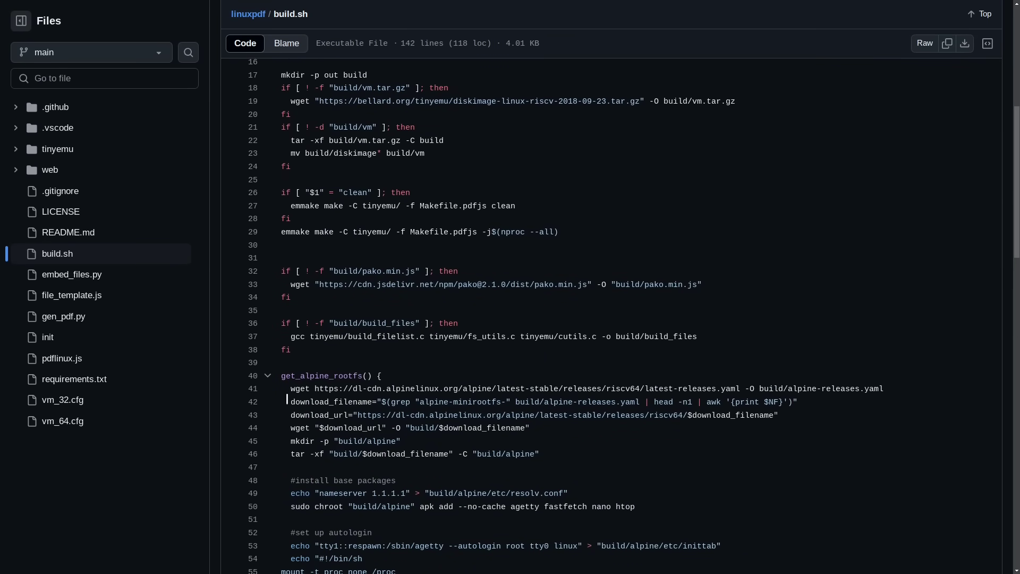
drag(287, 400, 807, 403)
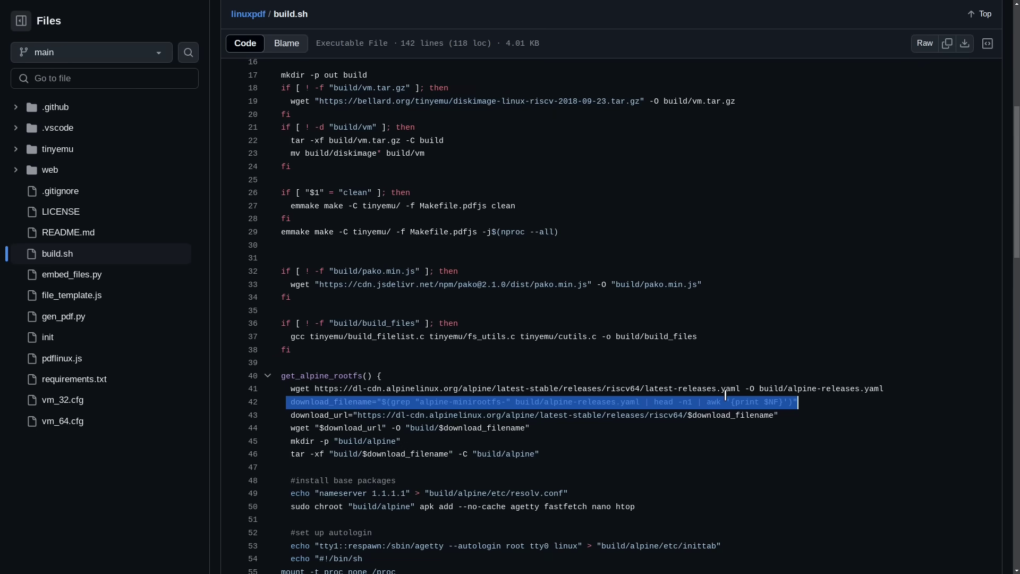
click(708, 408)
Finish skimming build.sh and return to the linuxpdf repository root via the breadcrumb
scroll(443, 436, down, 10)
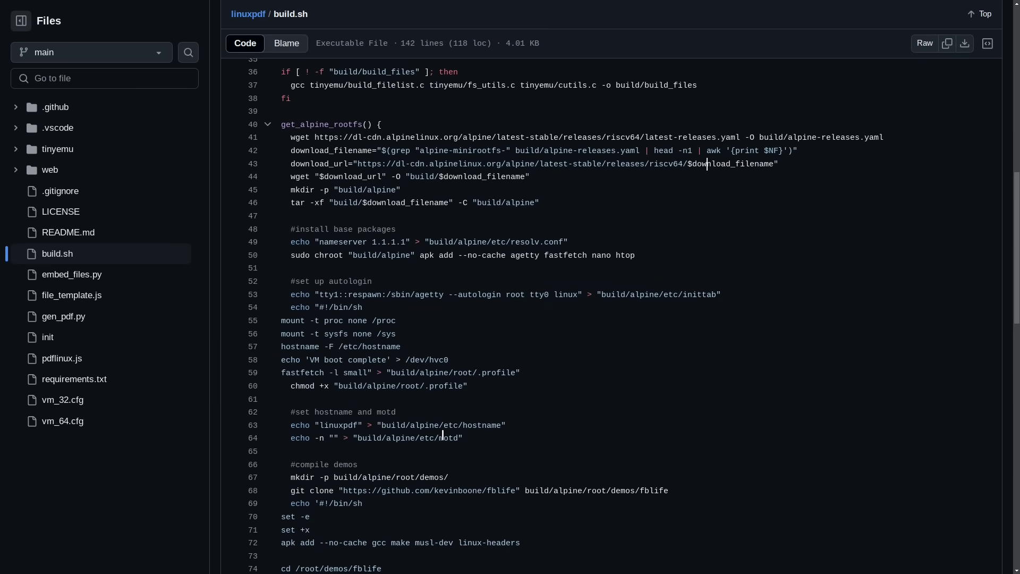
scroll(442, 435, down, 7)
scroll(443, 435, up, 16)
scroll(443, 435, up, 5)
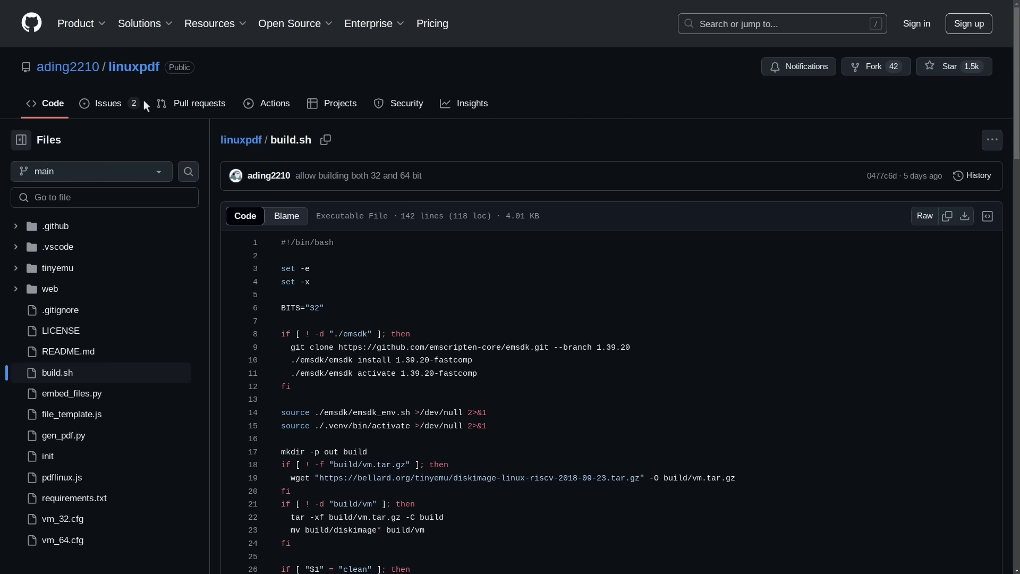
click(113, 71)
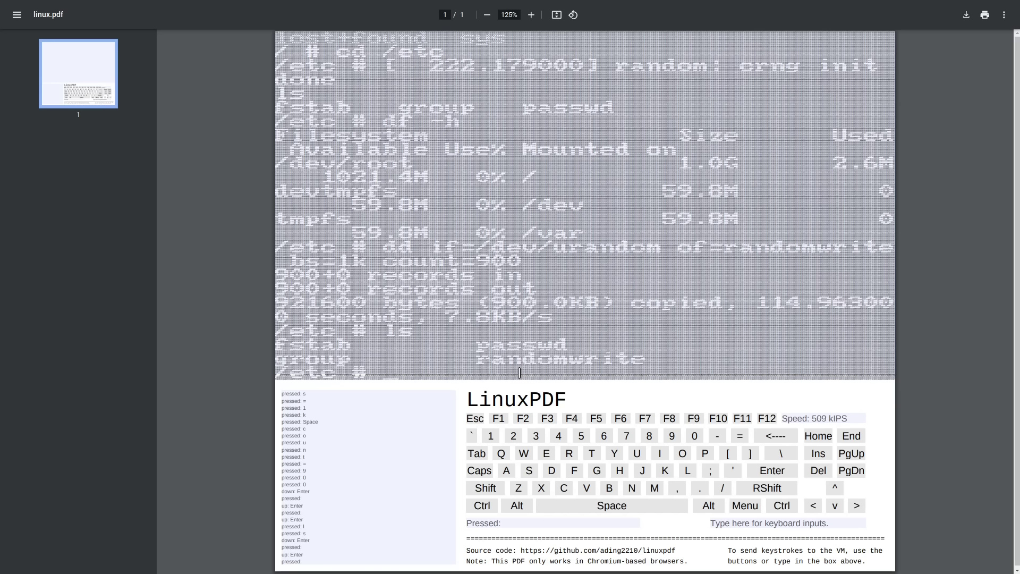
Create an empty file named message by running touch message in the LinuxPDF terminal
click(827, 523)
text(touch )
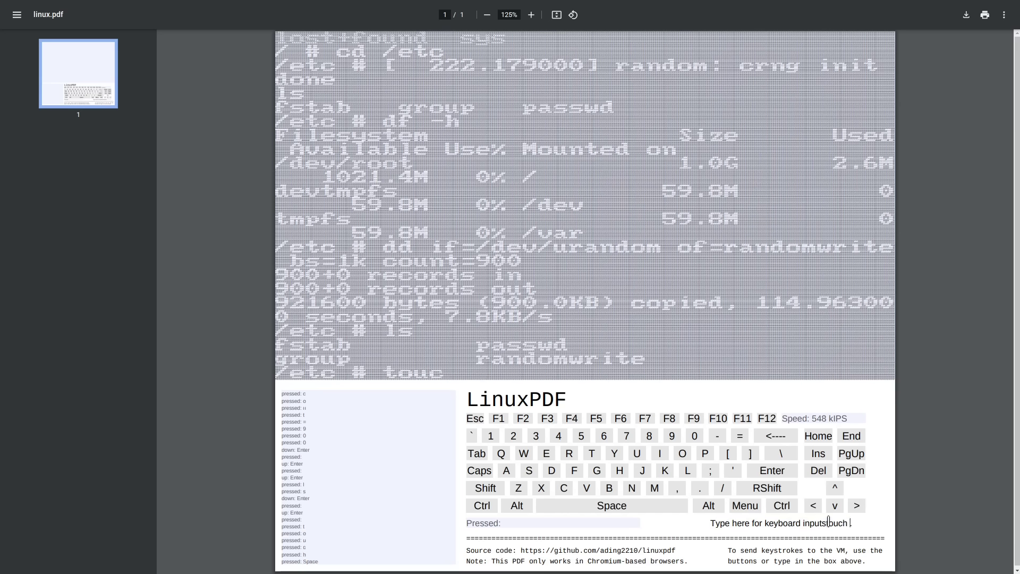
text(message)
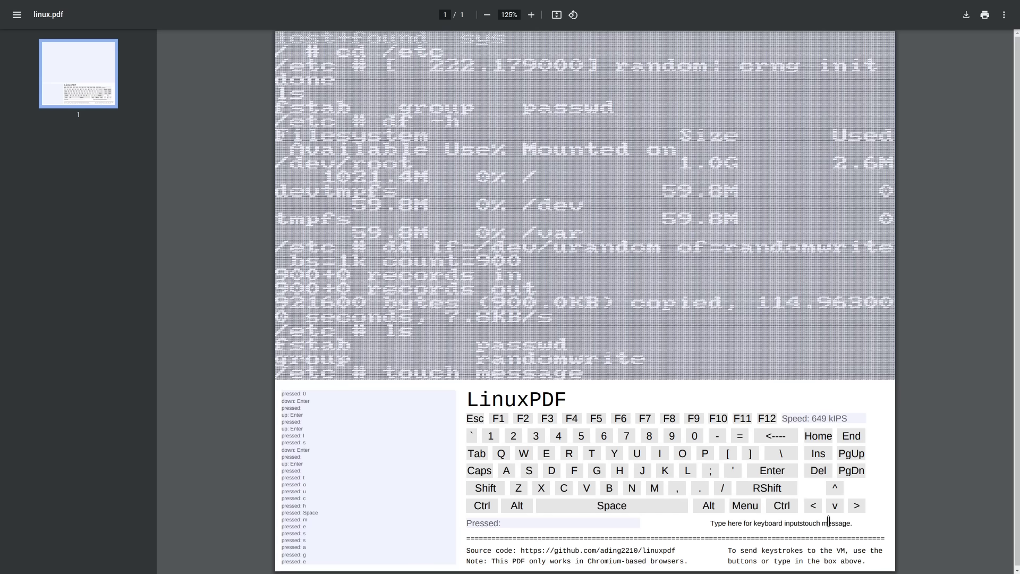
click(773, 471)
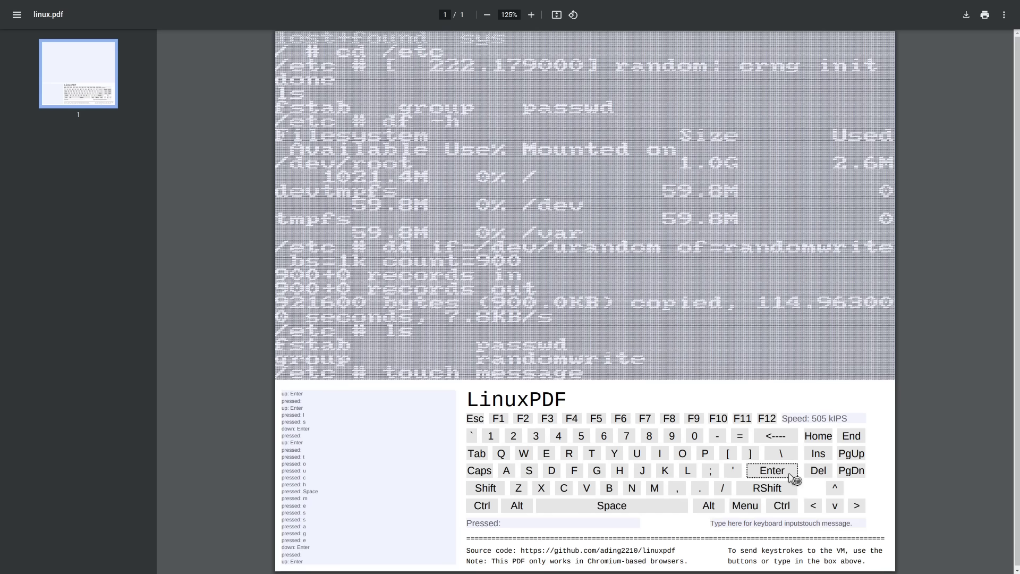
Type echo "words words words" >> into the terminal input, correcting a typo with backspace
click(851, 524)
text(echo )
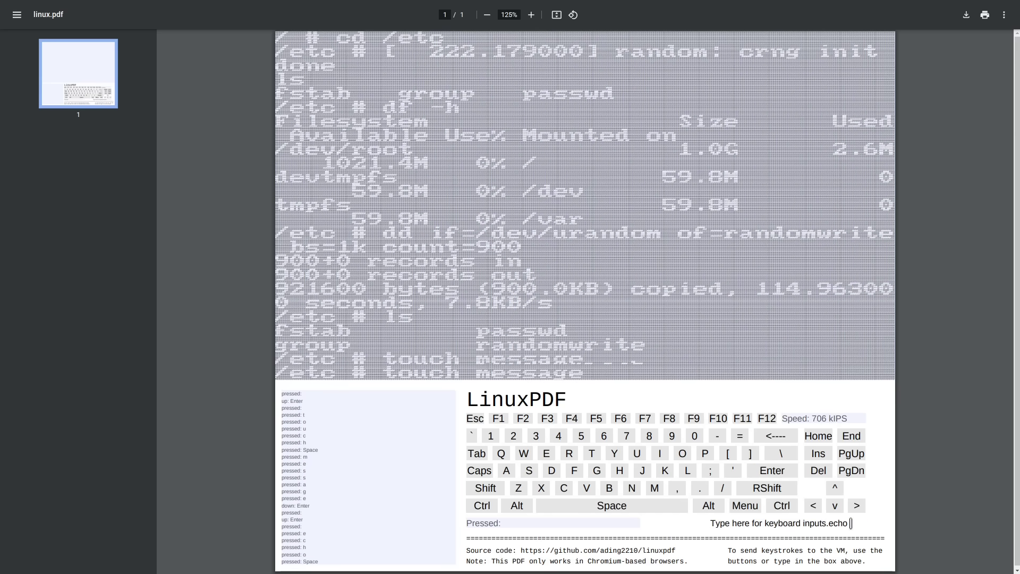
text(words)
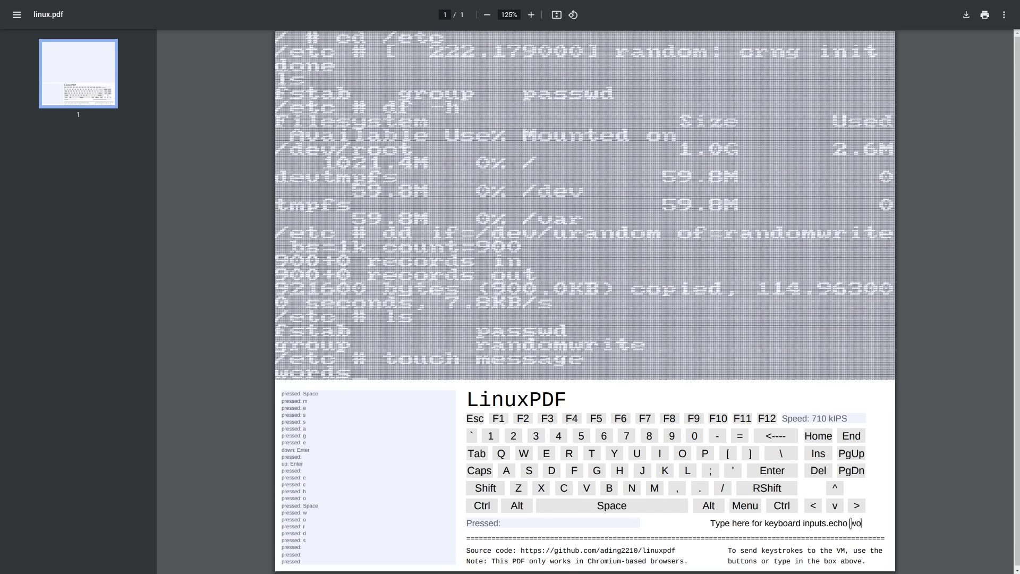
click(777, 438)
click(777, 438)
click(777, 438)
click(776, 438)
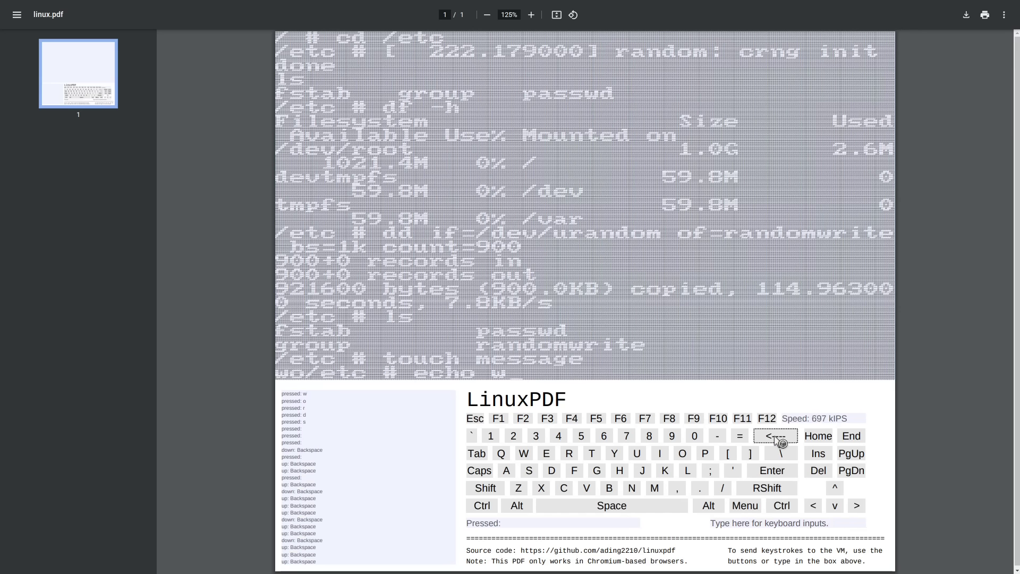
click(777, 438)
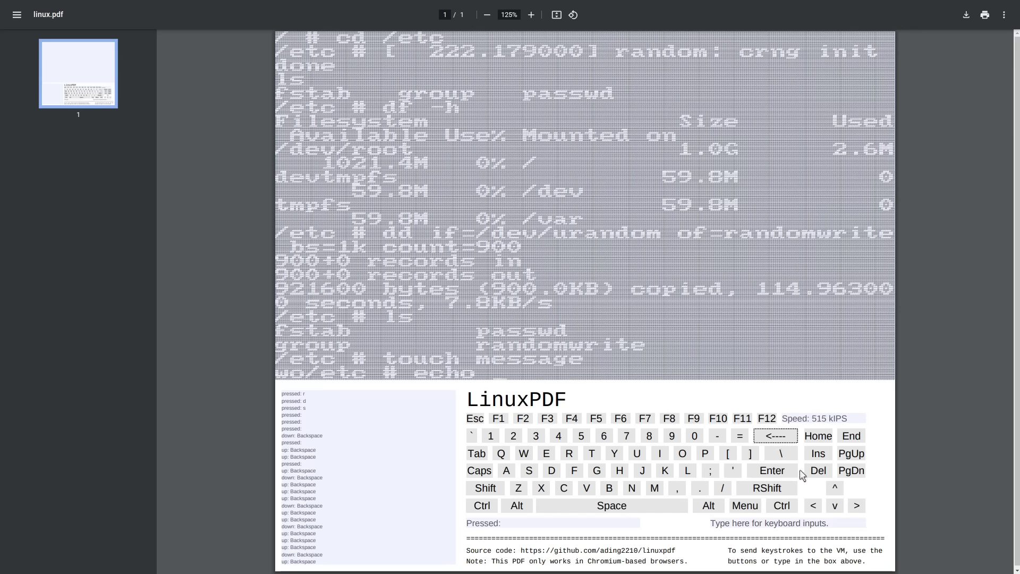
click(840, 525)
text("words word)
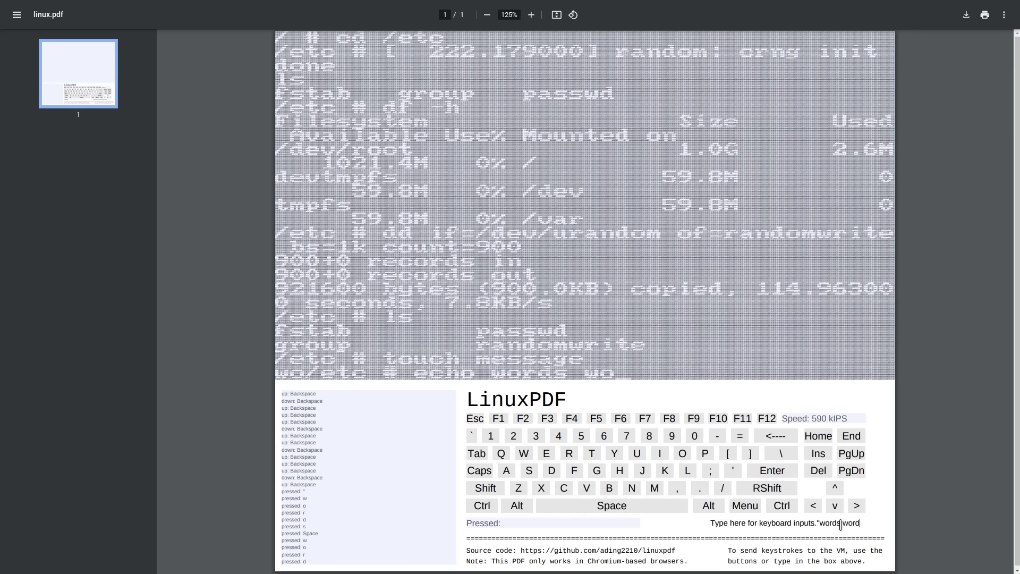
text(s words" >>)
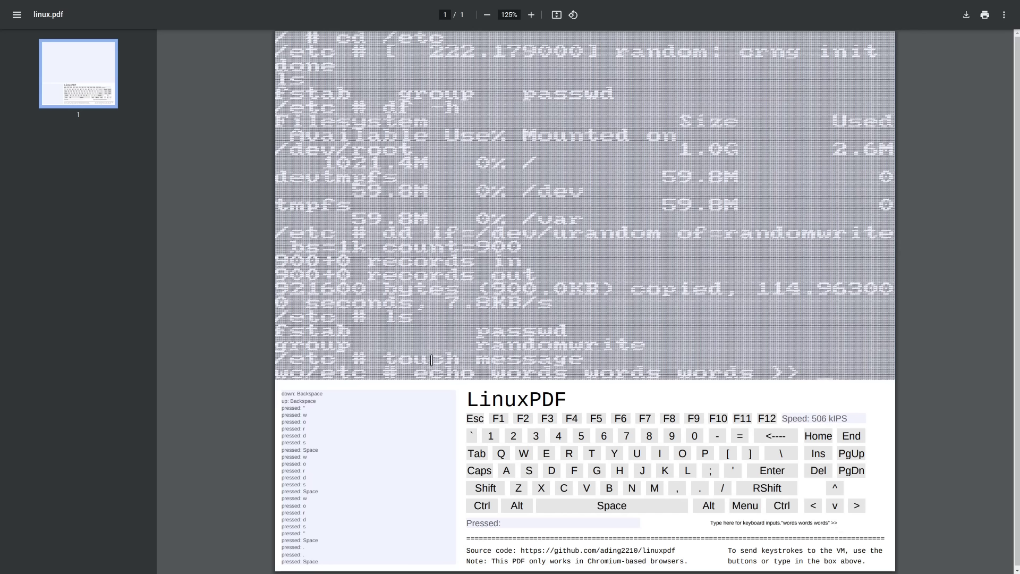
Append "words words words" to message, reload the PDF to reboot the VM, then view it in Atril
text(message)
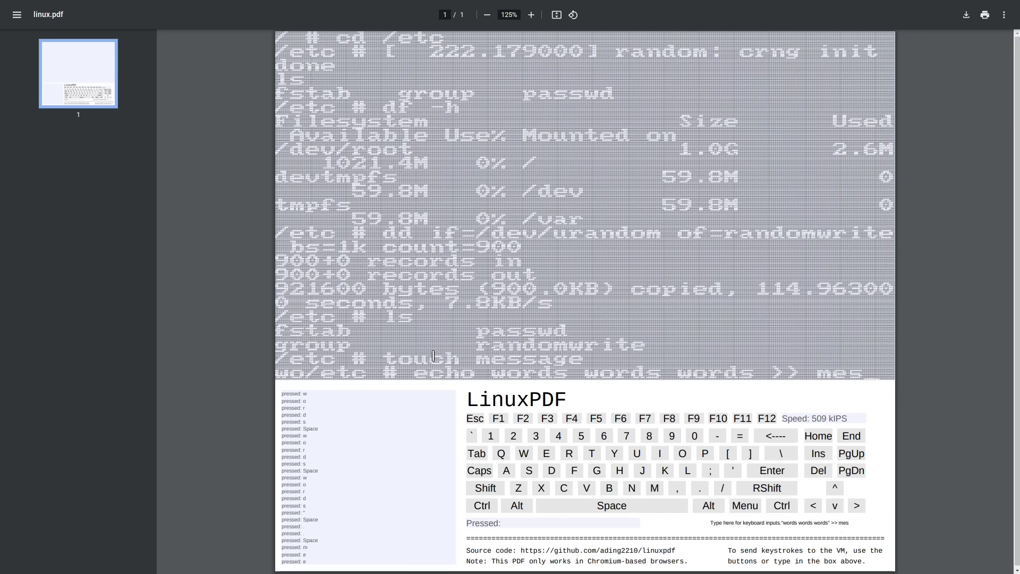
click(772, 470)
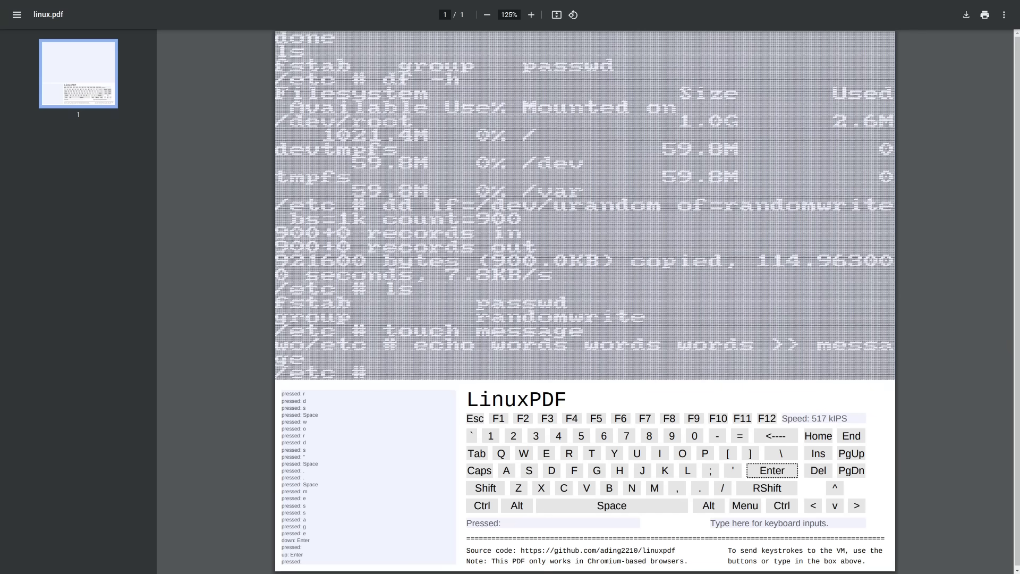
key(ctrl+r)
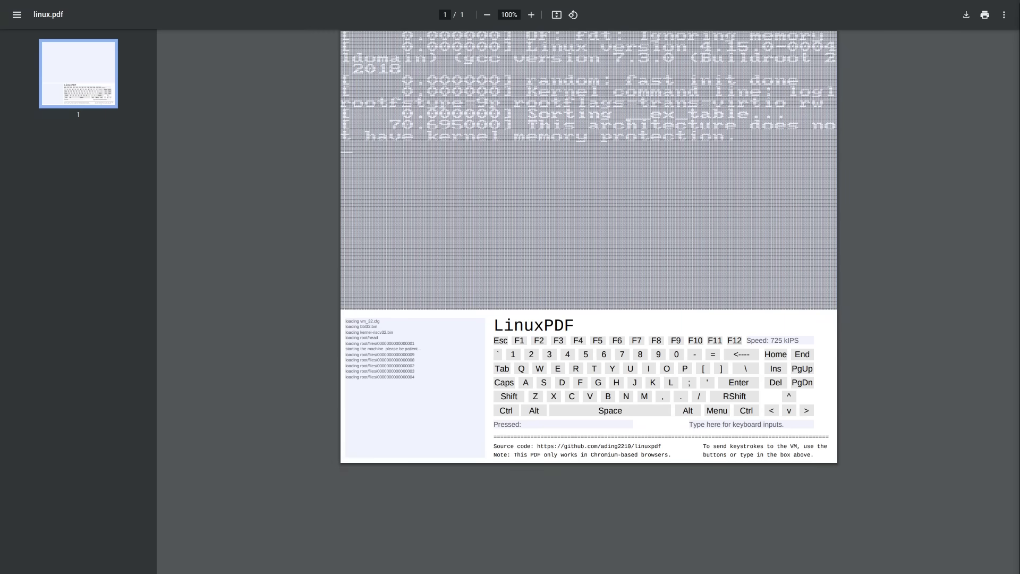
key(alt+Tab)
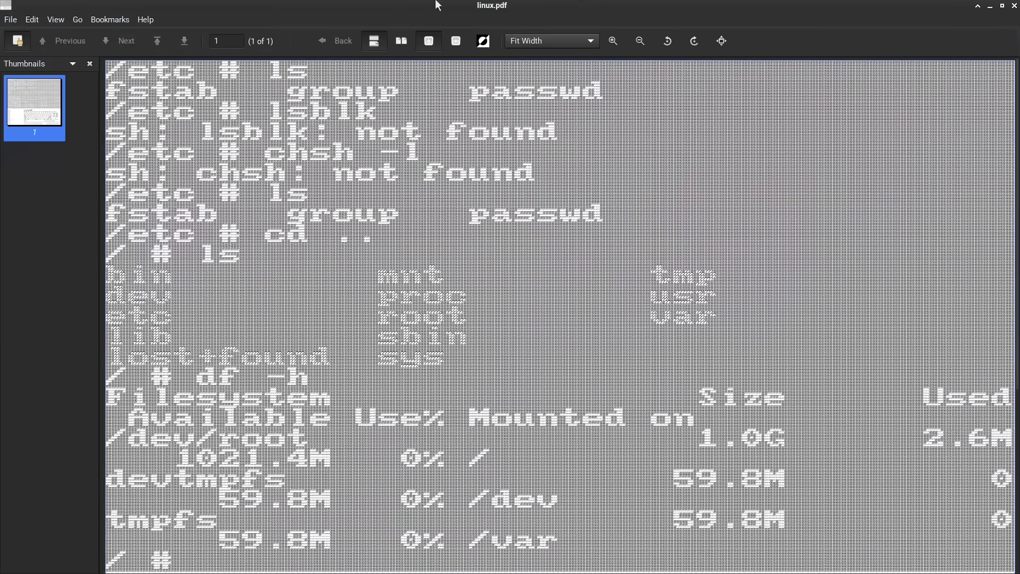
scroll(425, 417, down, 5)
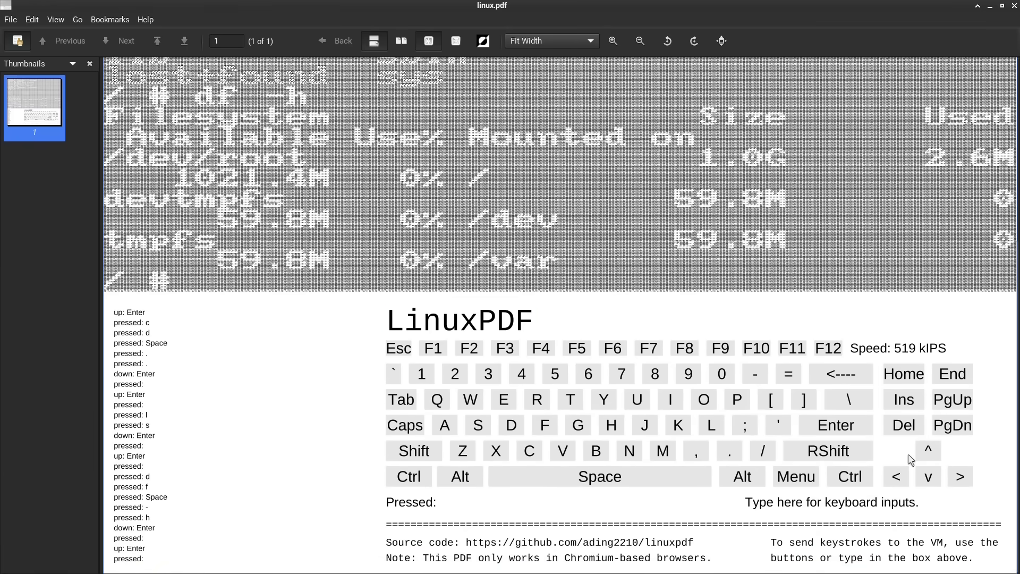
click(145, 19)
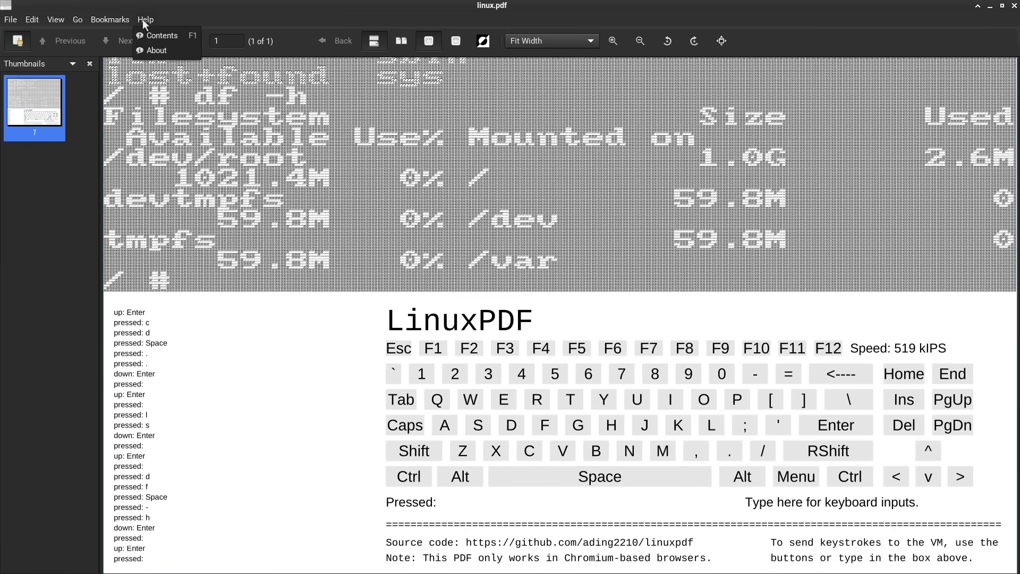
click(153, 51)
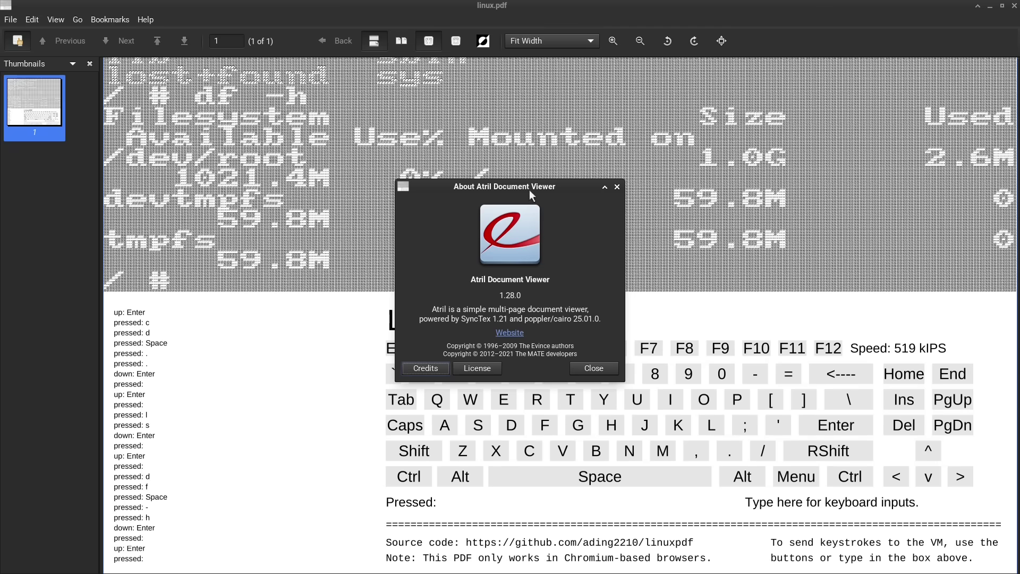
click(616, 186)
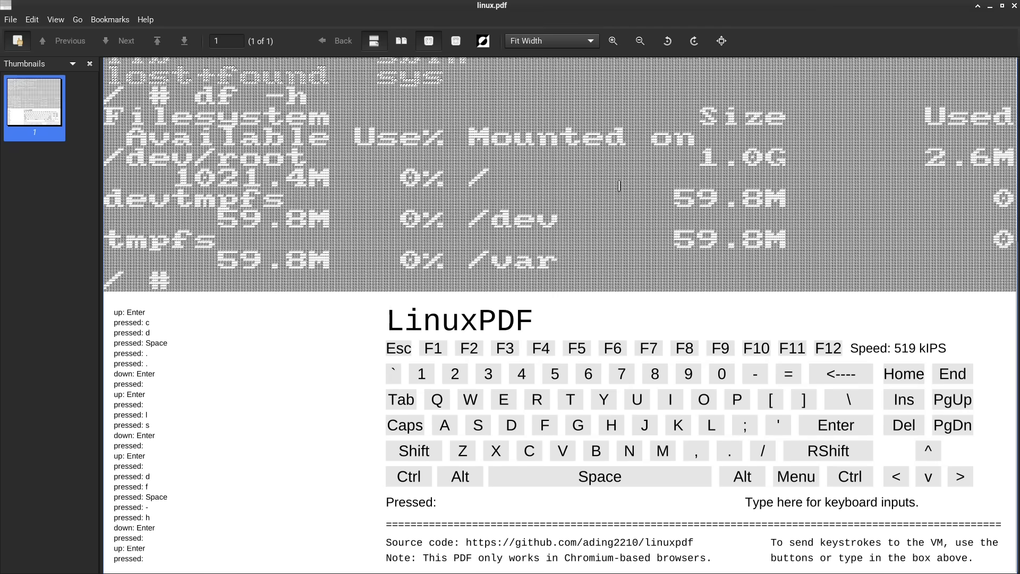
scroll(755, 436, up, 5)
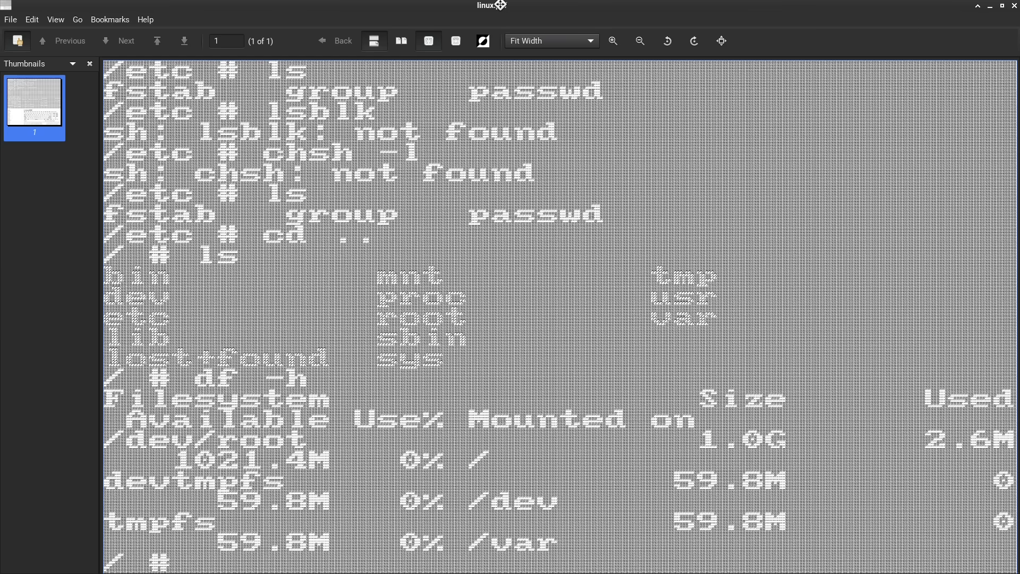
Drag the Atril window away to reveal the Based.win shop page in the browser
drag(501, 6, 97, 141)
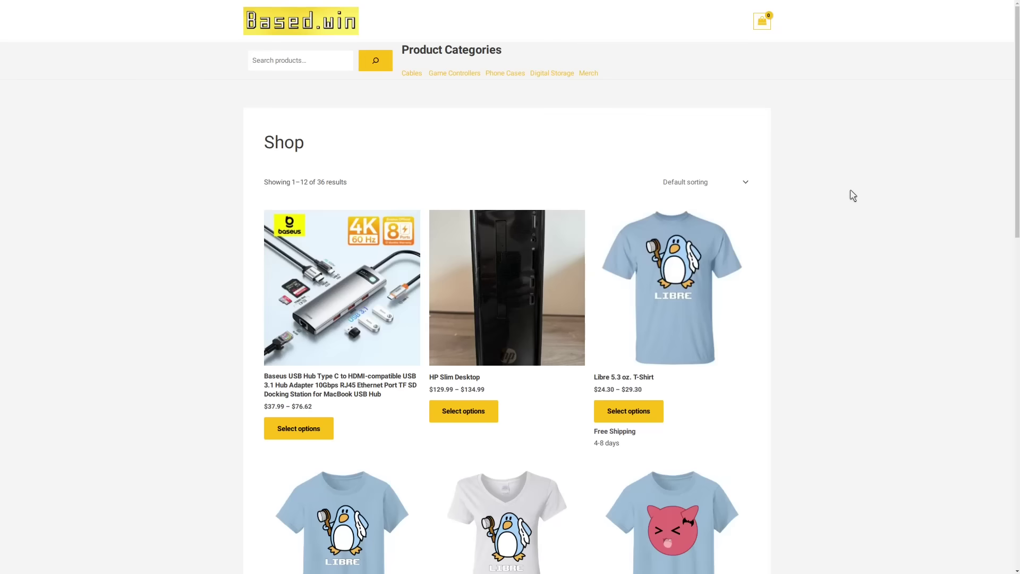
Go to page 2 of the Based.win shop listing, showing results 13–24 of 36
scroll(851, 191, down, 8)
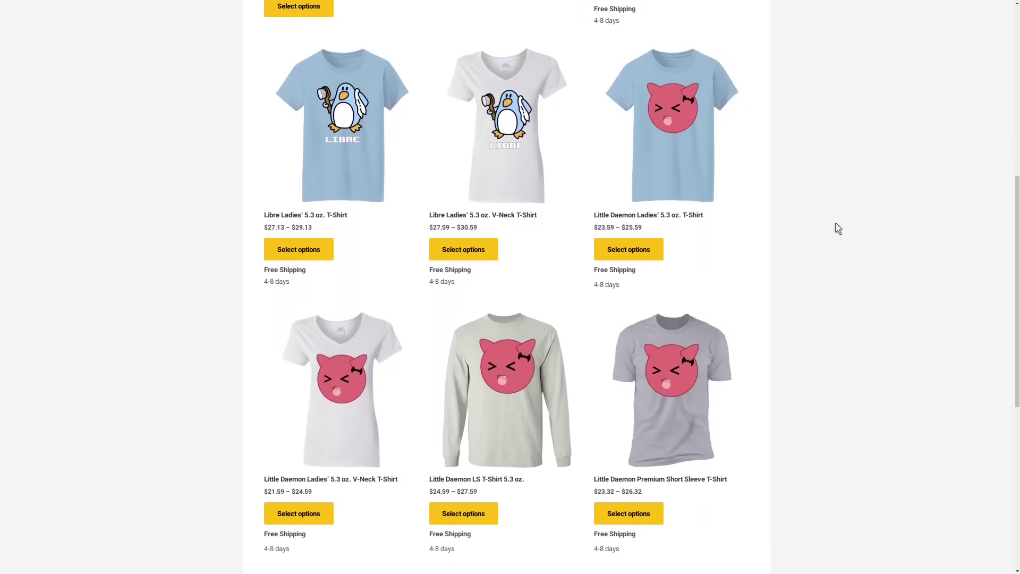
scroll(837, 230, down, 8)
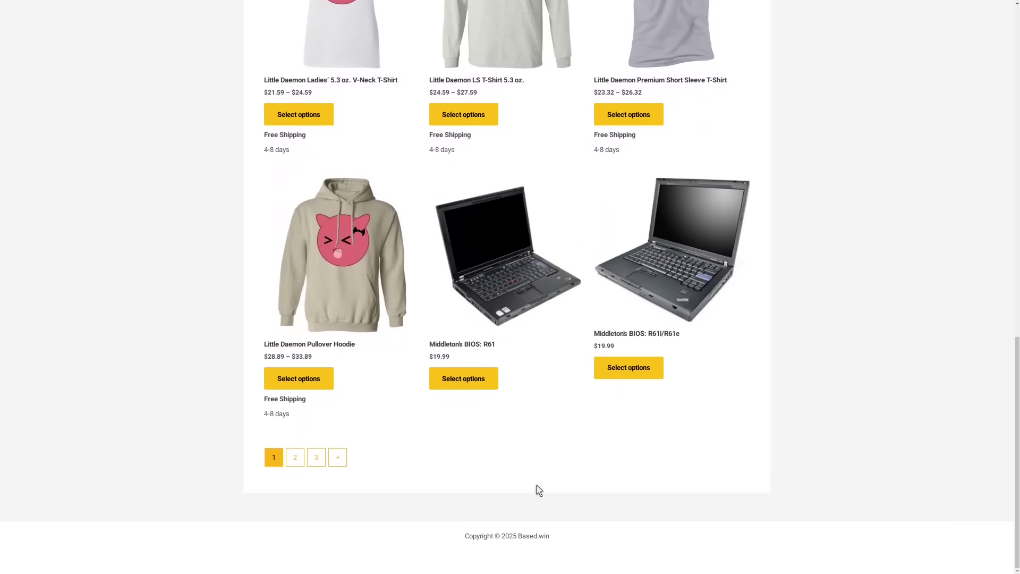
click(301, 463)
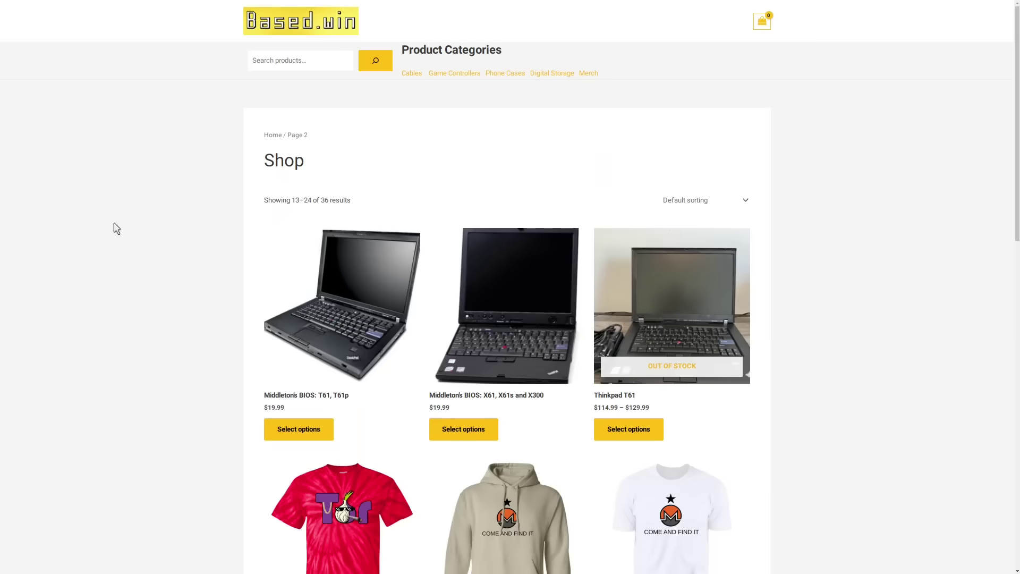
scroll(114, 220, down, 6)
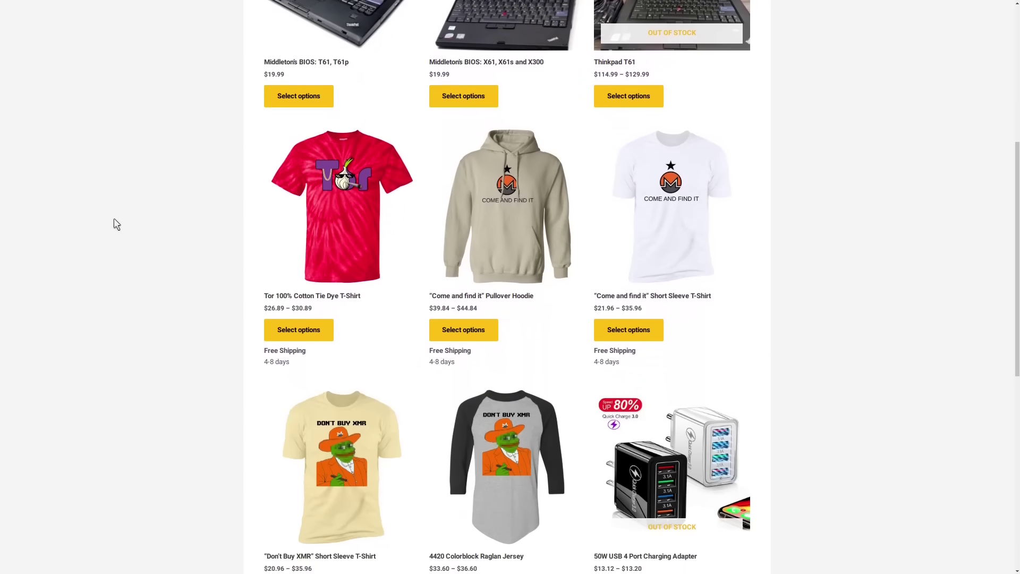